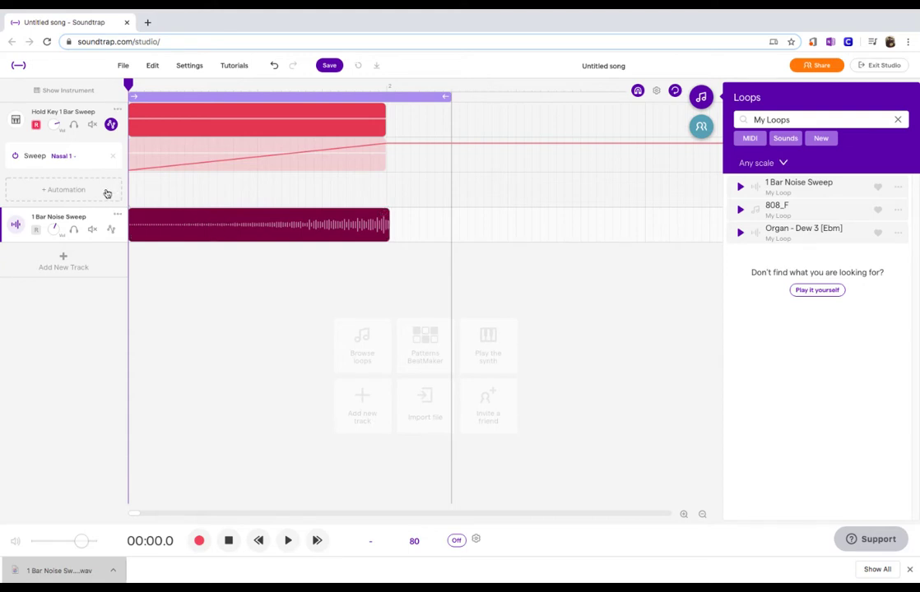
Mute the Hold Key 1 Bar Sweep track and add a Stereo Delay effect to the 1 Bar Noise Sweep track.
click(91, 125)
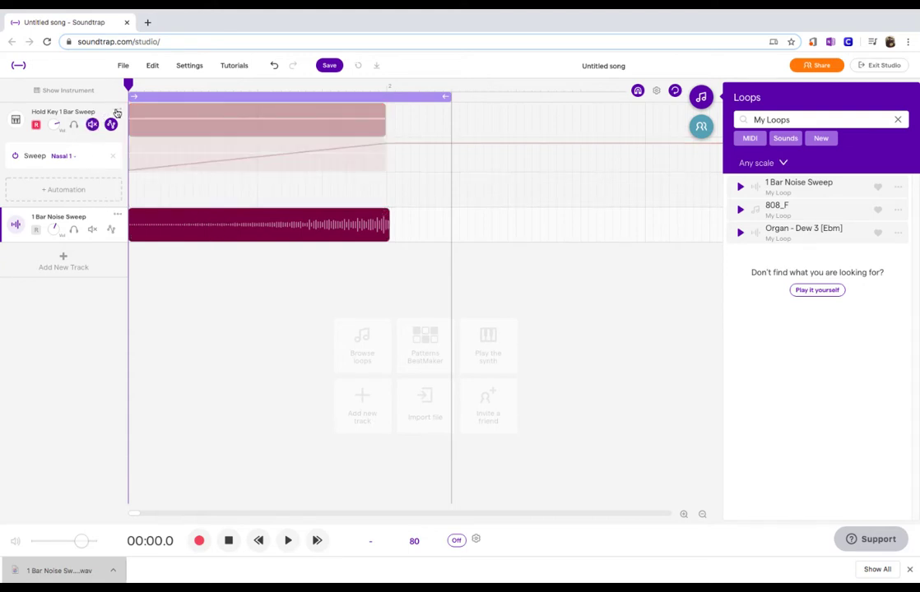
click(208, 279)
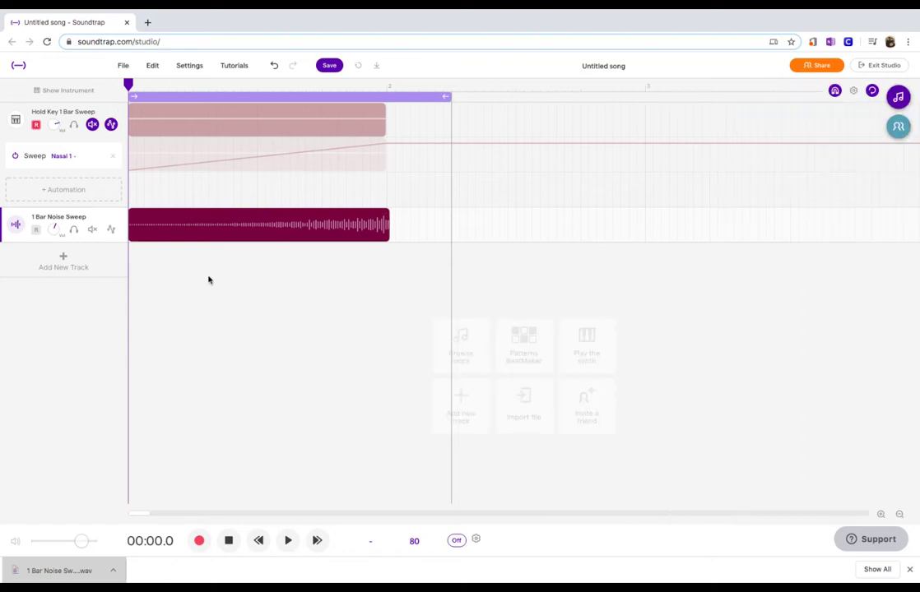
click(15, 227)
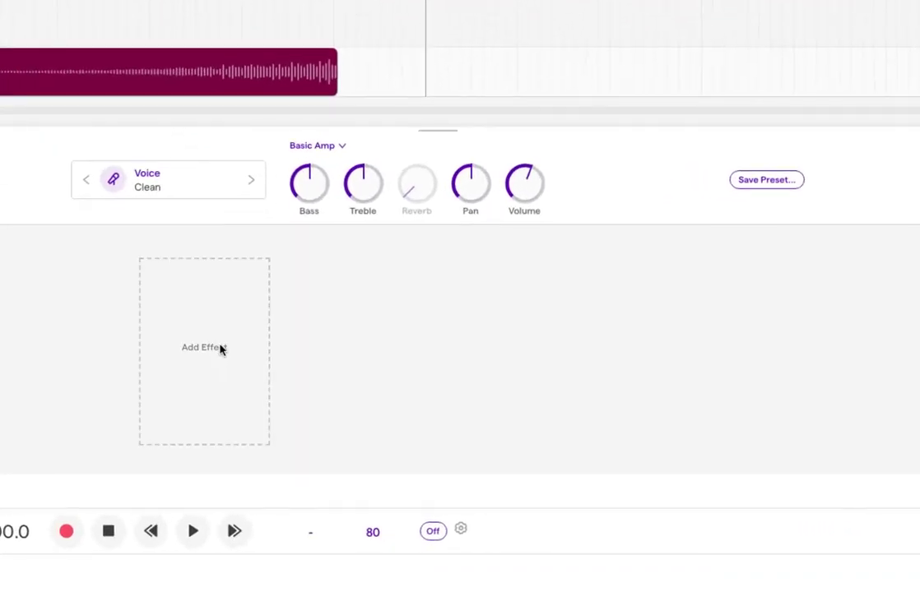
click(308, 412)
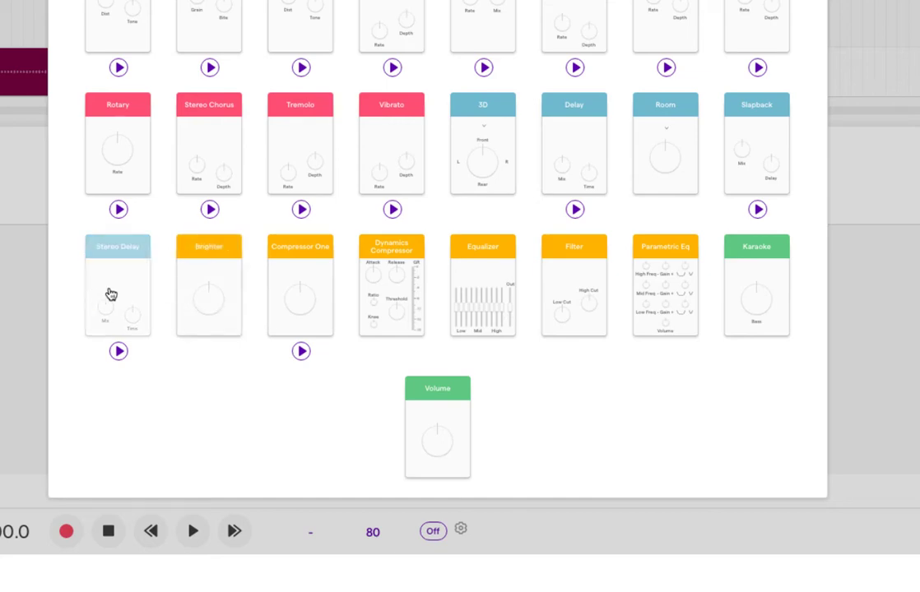
click(111, 295)
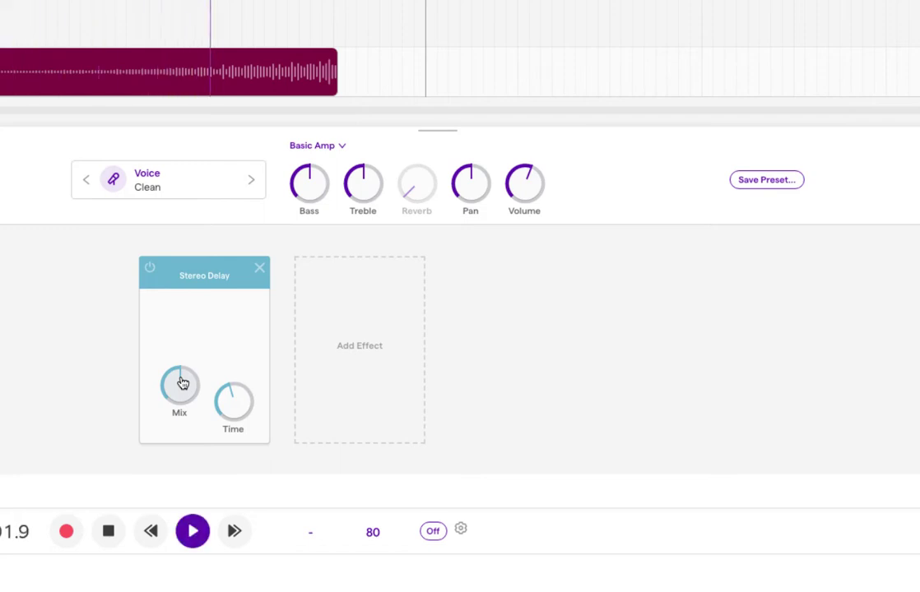
Shorten the Stereo Delay time to about a quarter of its range and play the sweep from the start.
key(space)
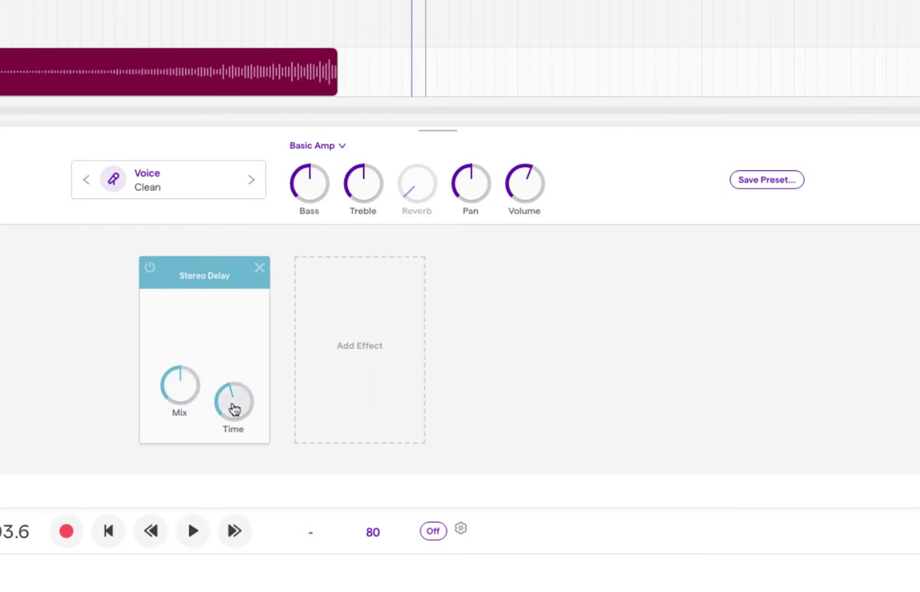
drag(231, 400, 220, 451)
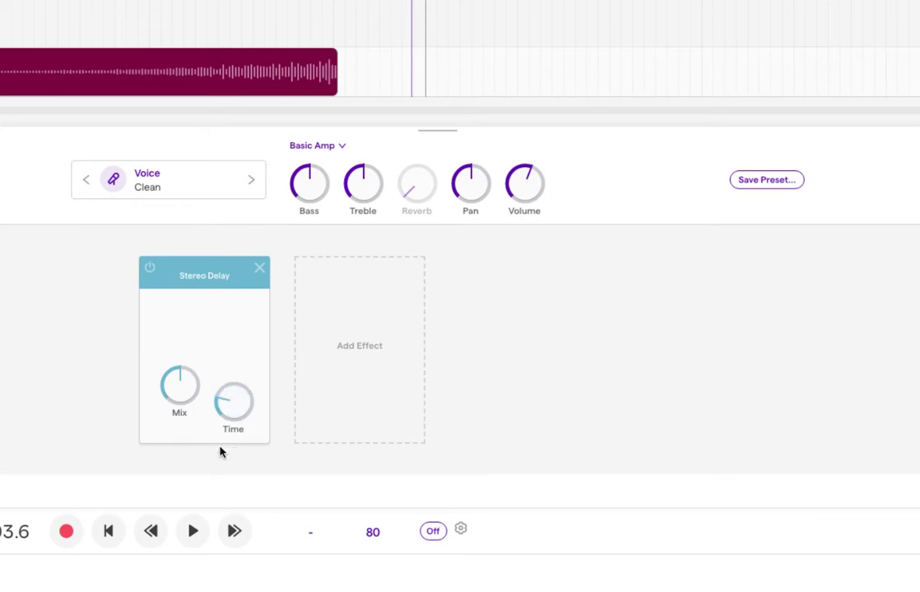
key(Return)
key(space)
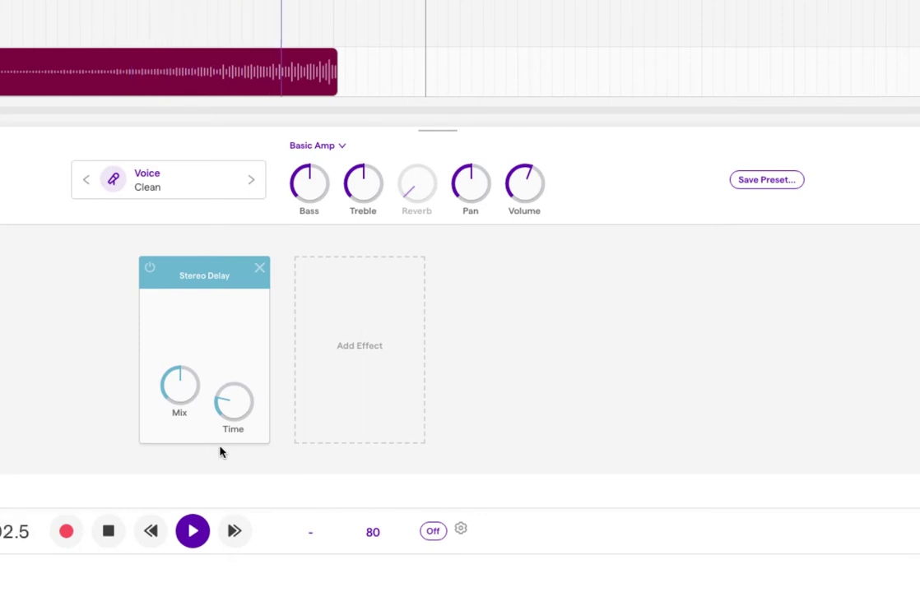
key(space)
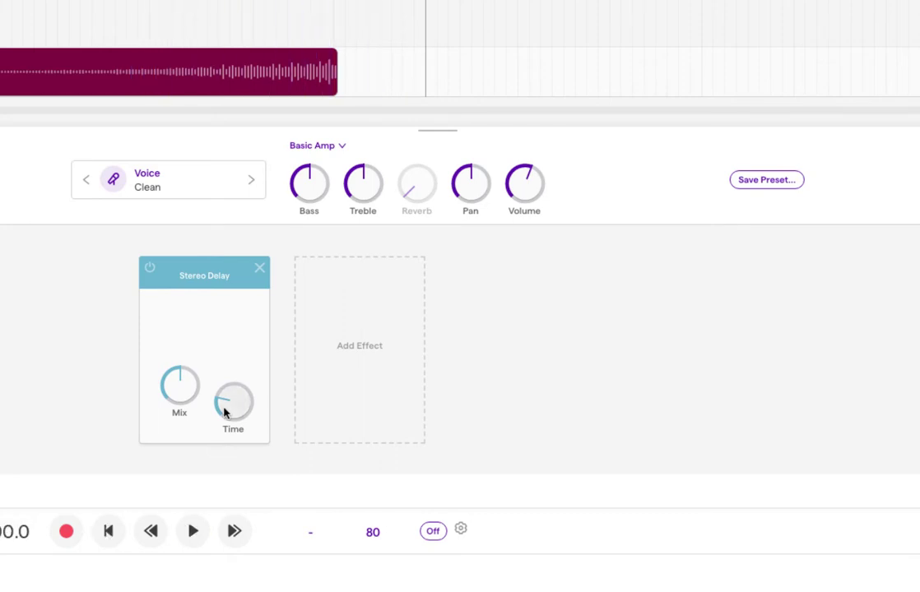
Add a Tremolo effect, place it before the Stereo Delay, and play the sweep.
click(369, 351)
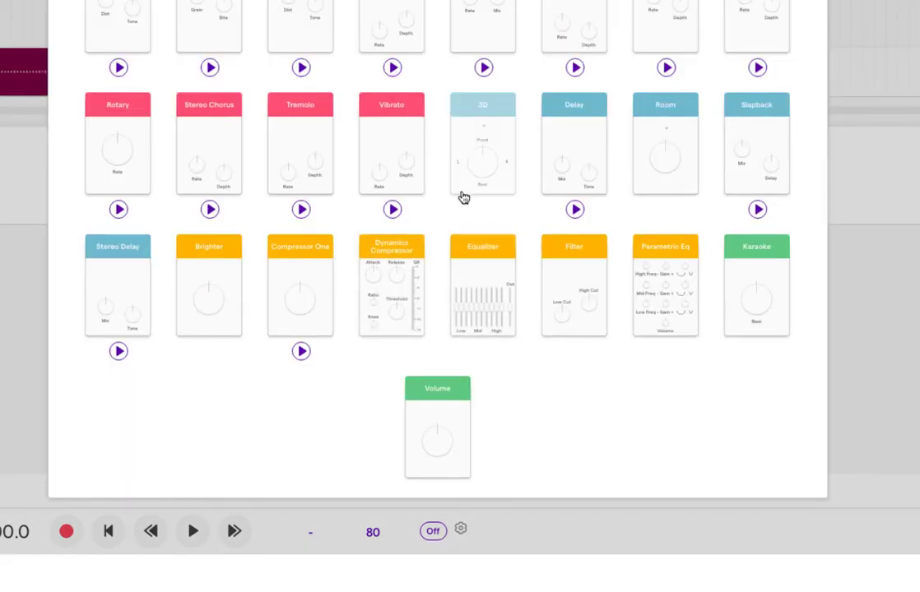
click(300, 148)
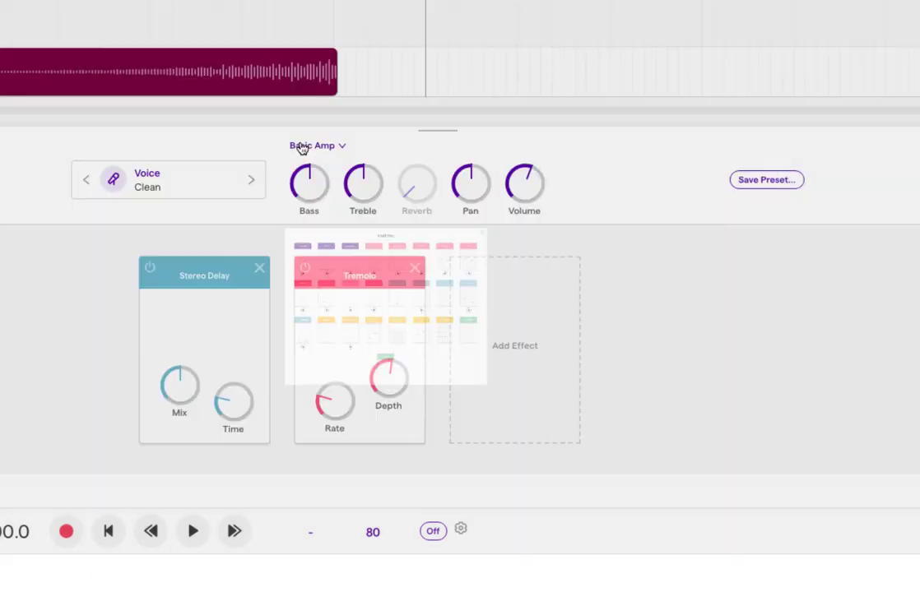
drag(355, 276, 160, 281)
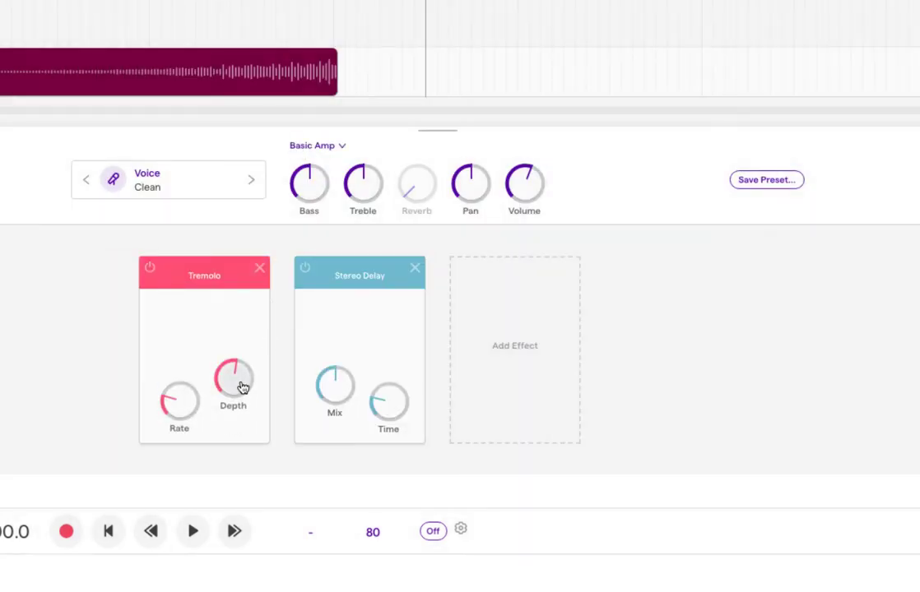
key(space)
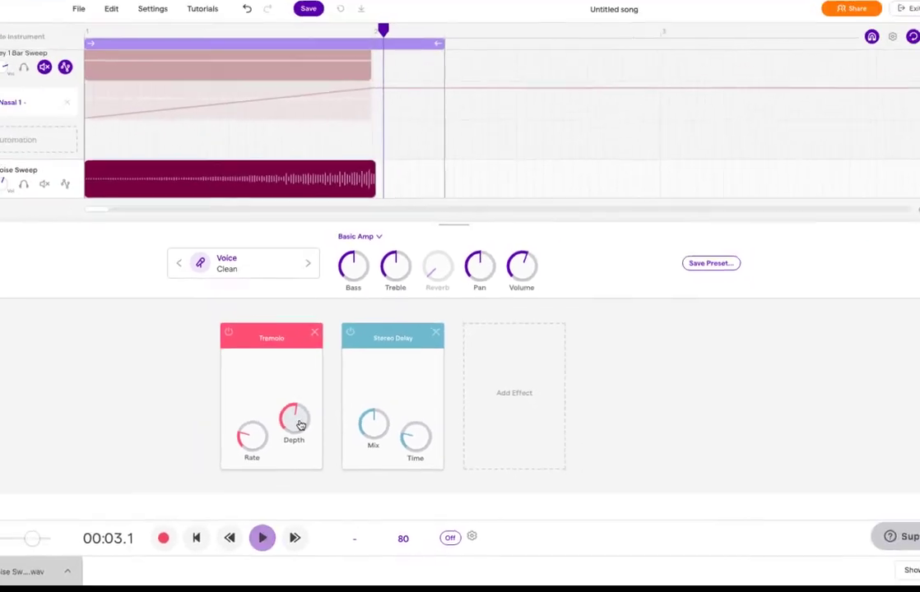
key(space)
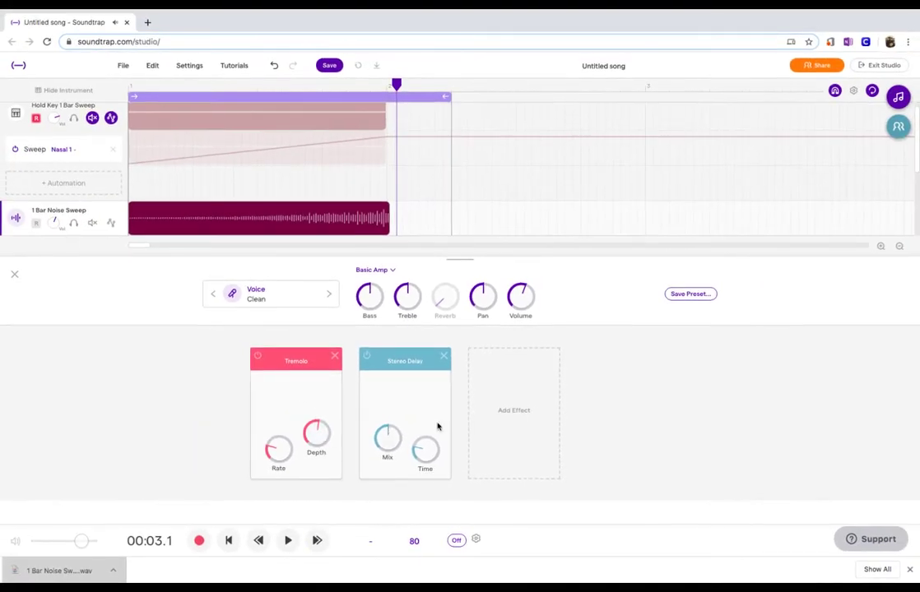
Add an Auto Pan effect, place it between the Tremolo and Stereo Delay, and play the sweep.
click(512, 417)
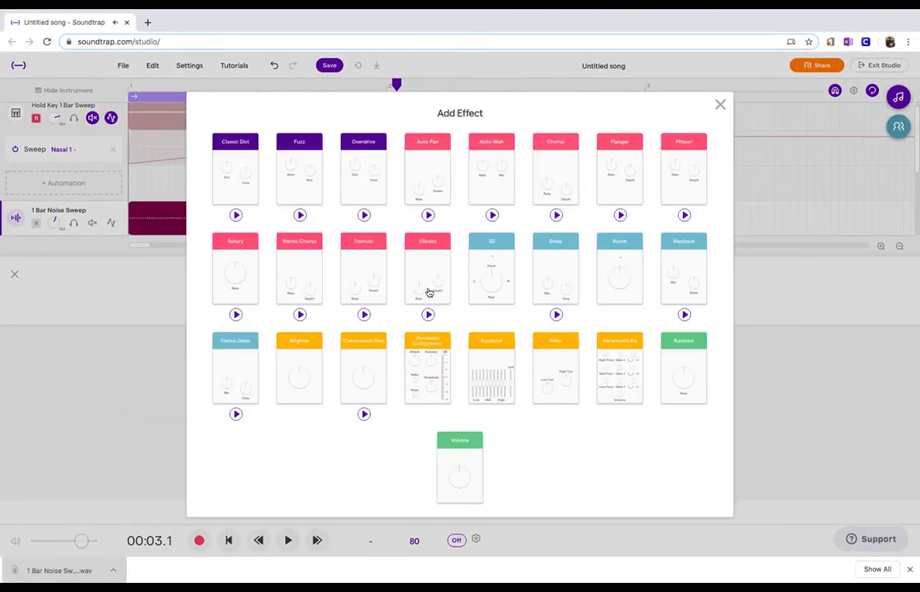
click(421, 177)
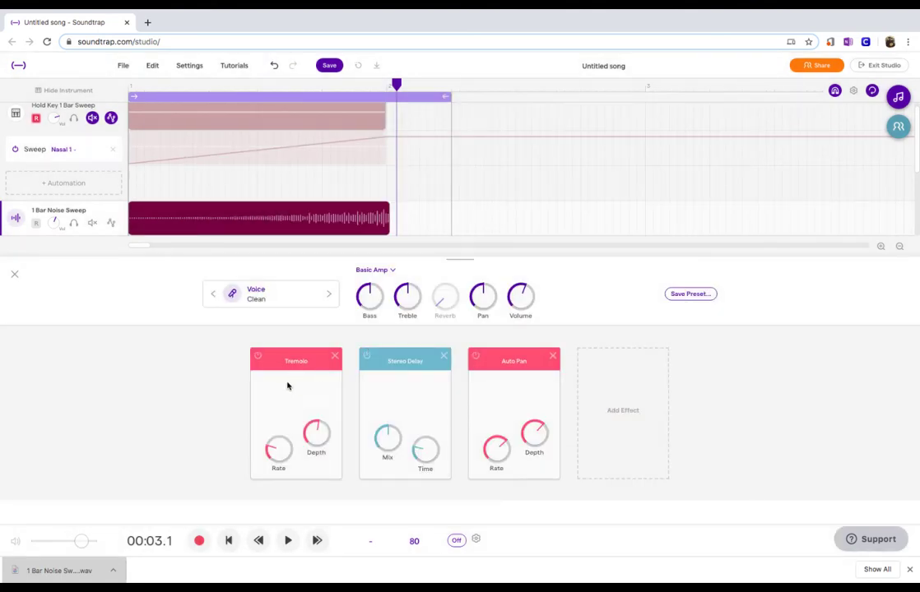
drag(515, 382, 385, 382)
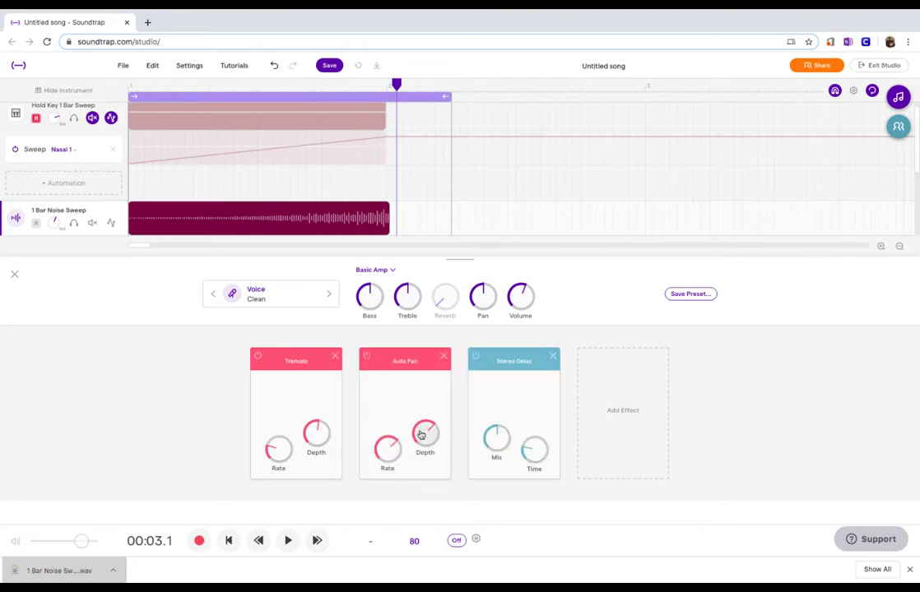
key(space)
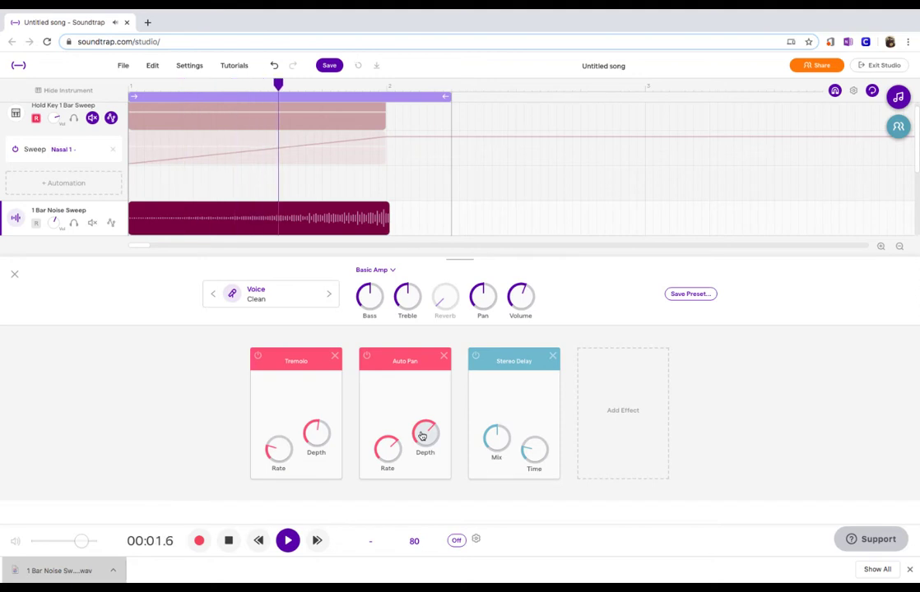
key(space)
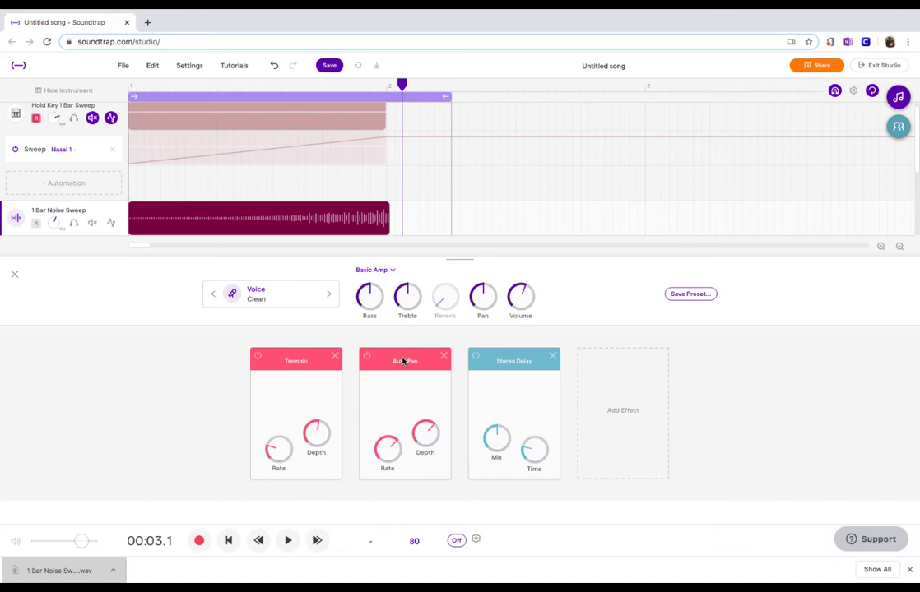
Set the studio sound quality to Medium and play the sweep.
click(177, 69)
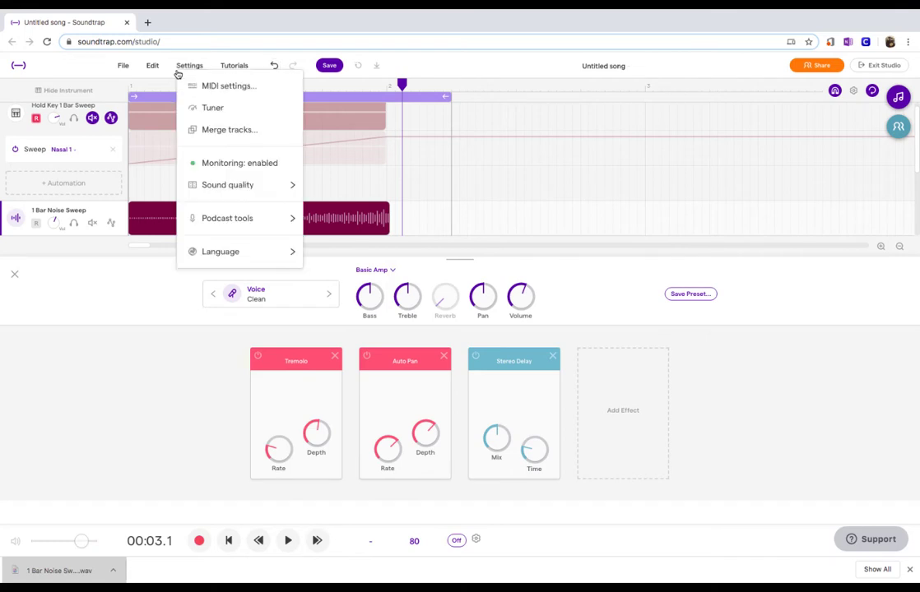
mouse_move(211, 183)
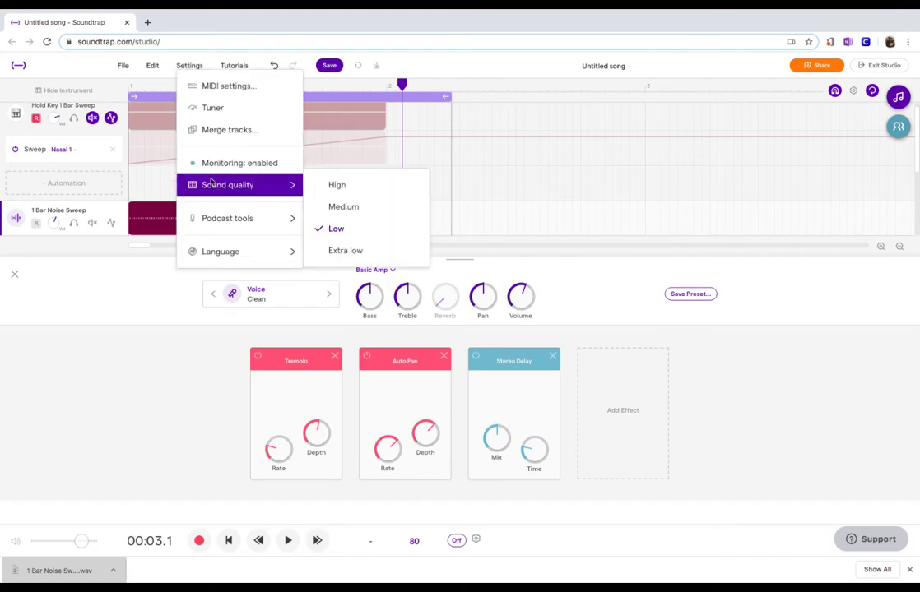
click(343, 207)
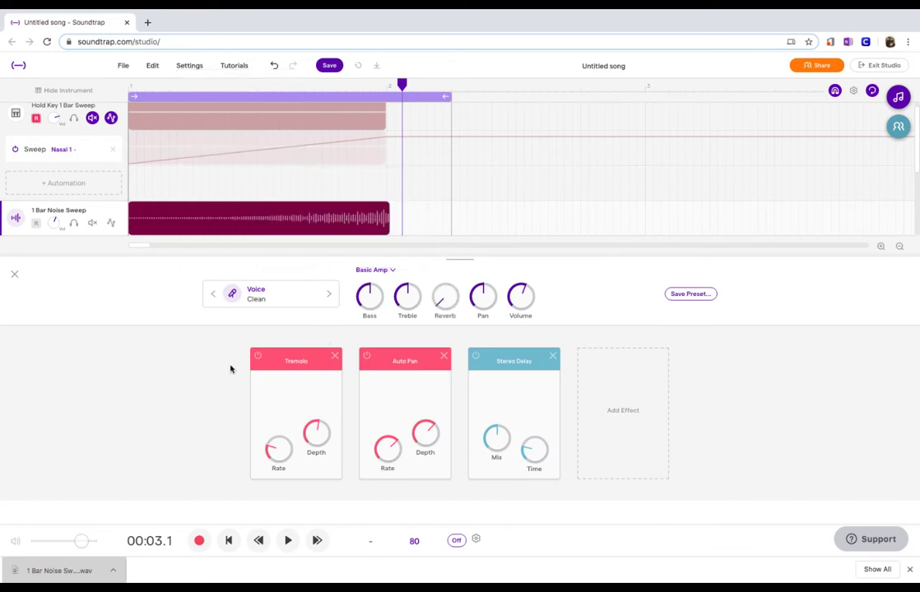
key(space)
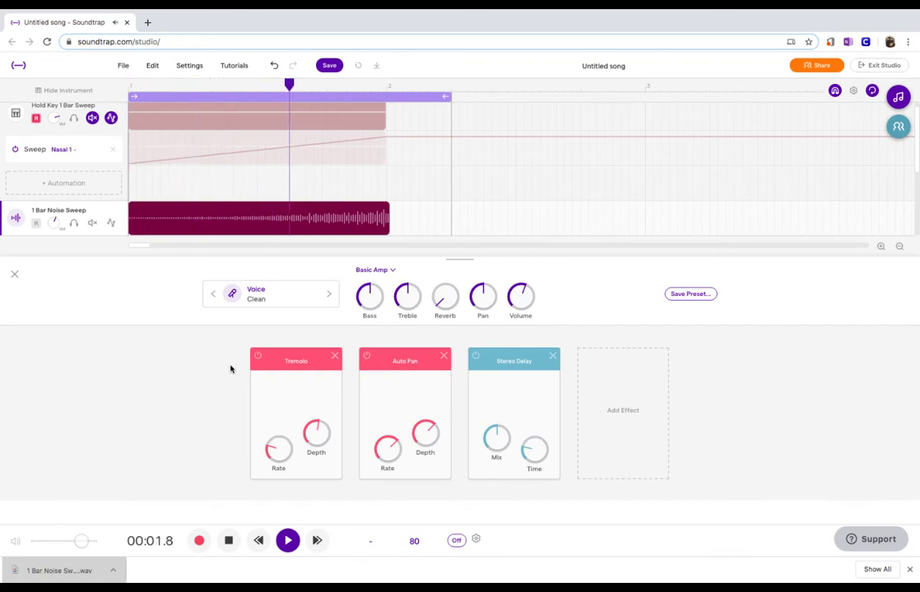
key(space)
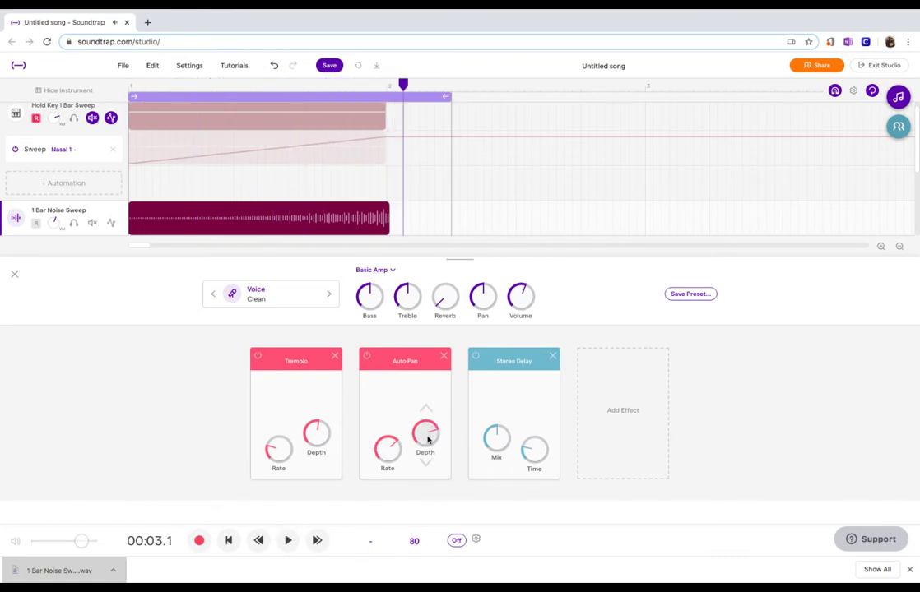
Raise the Auto Pan depth to maximum and lower its rate to just under half while playing the sweep from the start.
key(Return)
key(space)
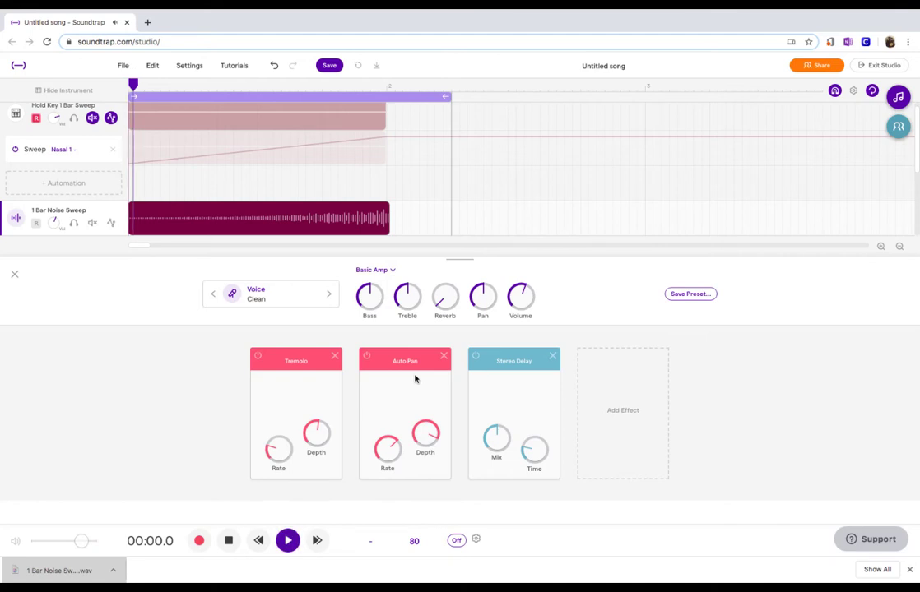
drag(387, 449, 382, 502)
key(space)
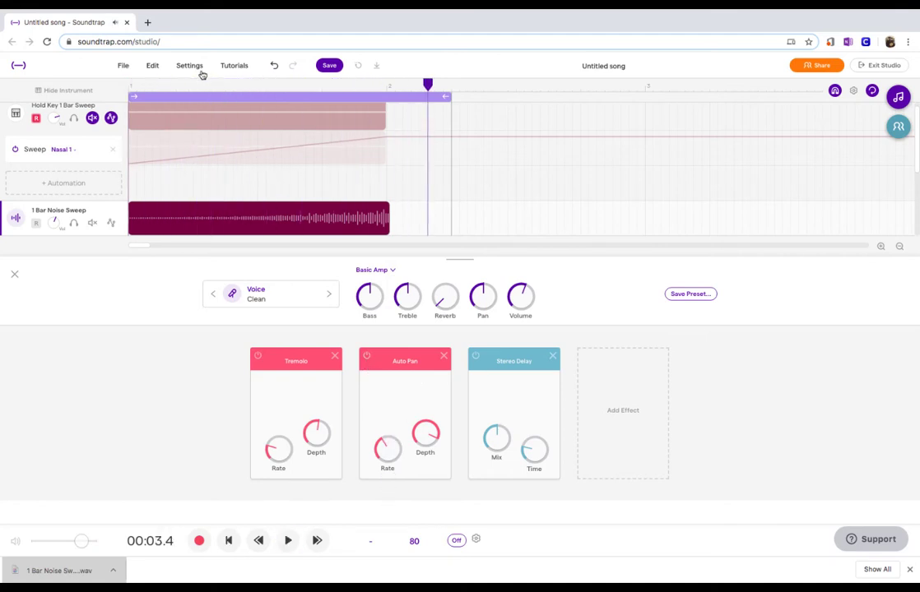
Set the studio sound quality to High and replay the sweep from the start.
click(200, 71)
mouse_move(255, 172)
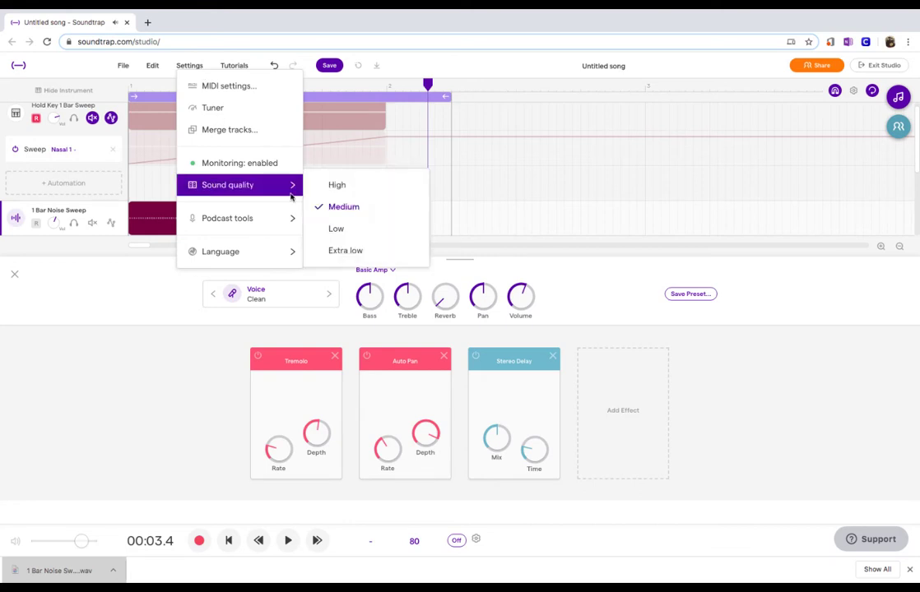
click(338, 184)
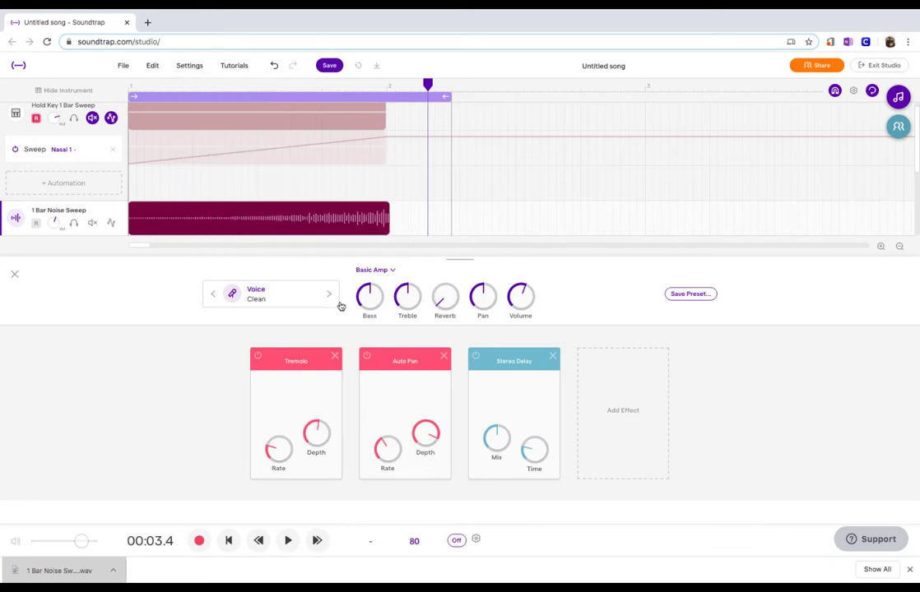
key(Return)
key(space)
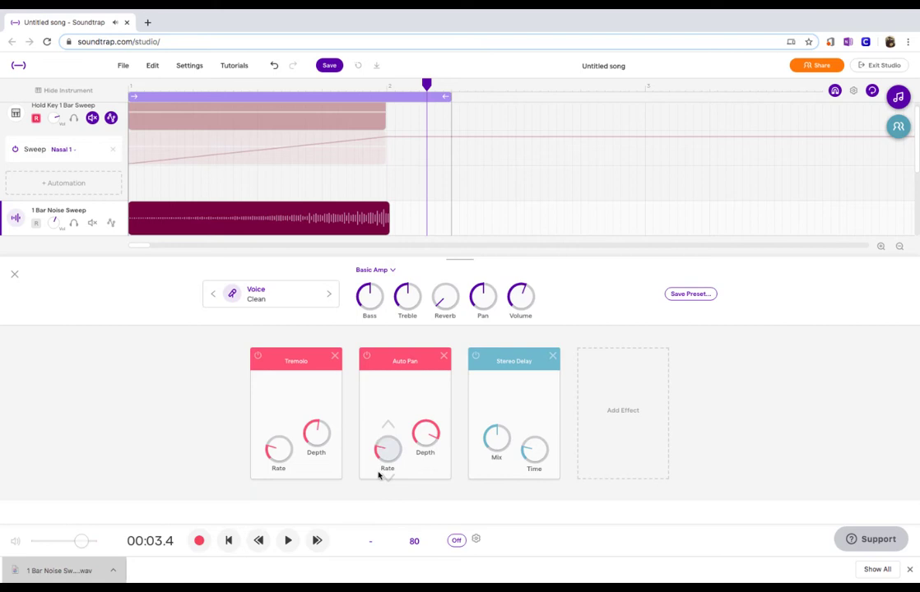
Raise the Auto Pan rate to about two thirds of its range and play the sweep from the start.
key(Return)
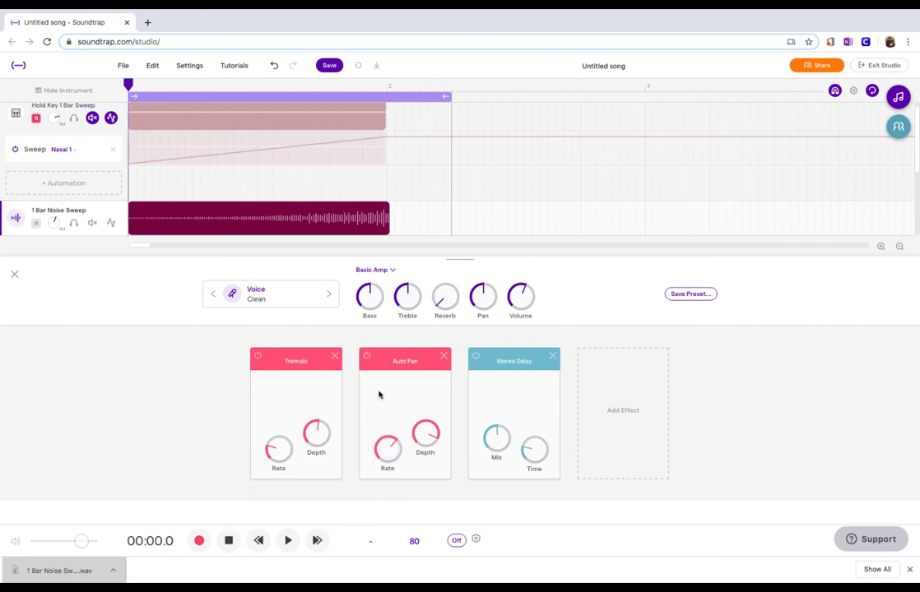
key(space)
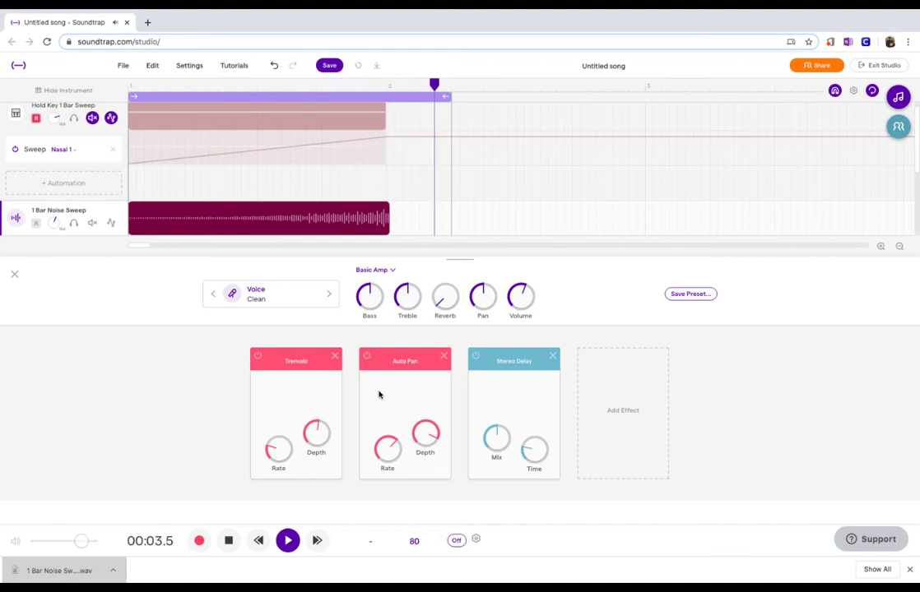
key(space)
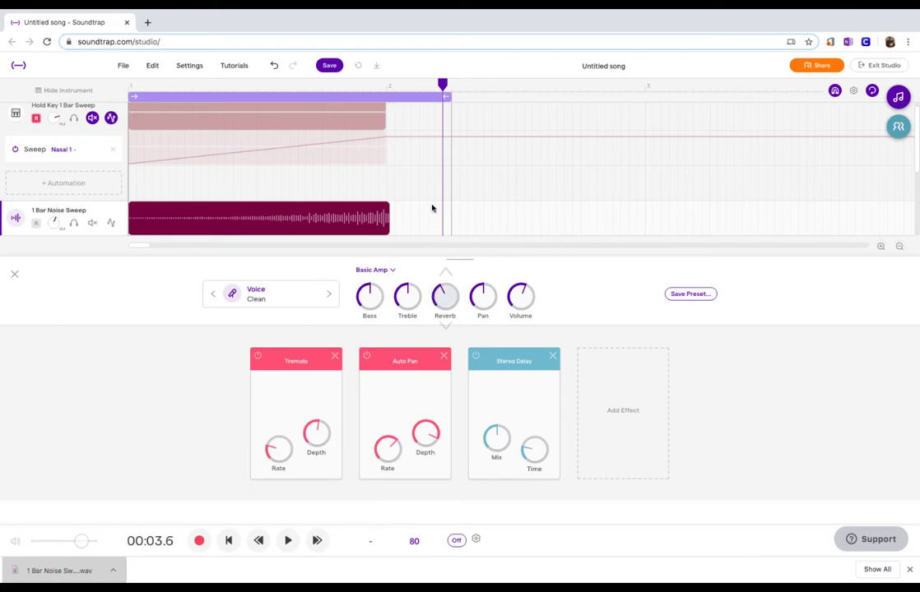
Turn the Basic Amp reverb up in stages to about three quarters, replaying the sweep from the start each time.
key(Return)
key(space)
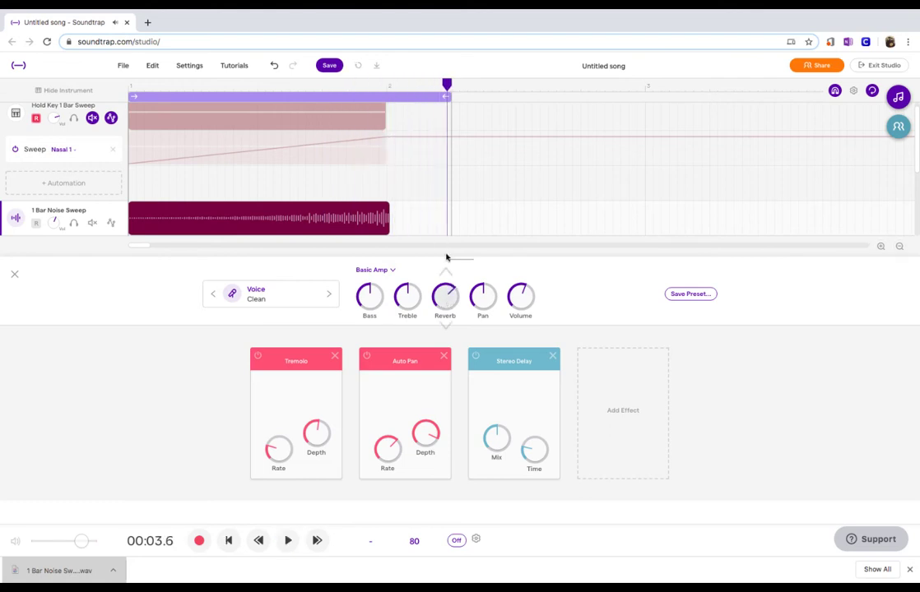
key(Return)
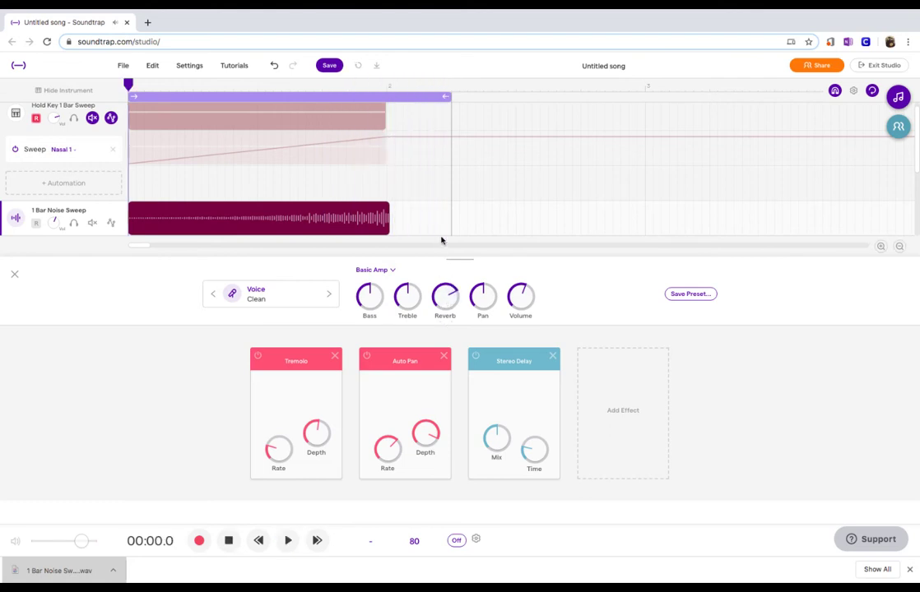
key(space)
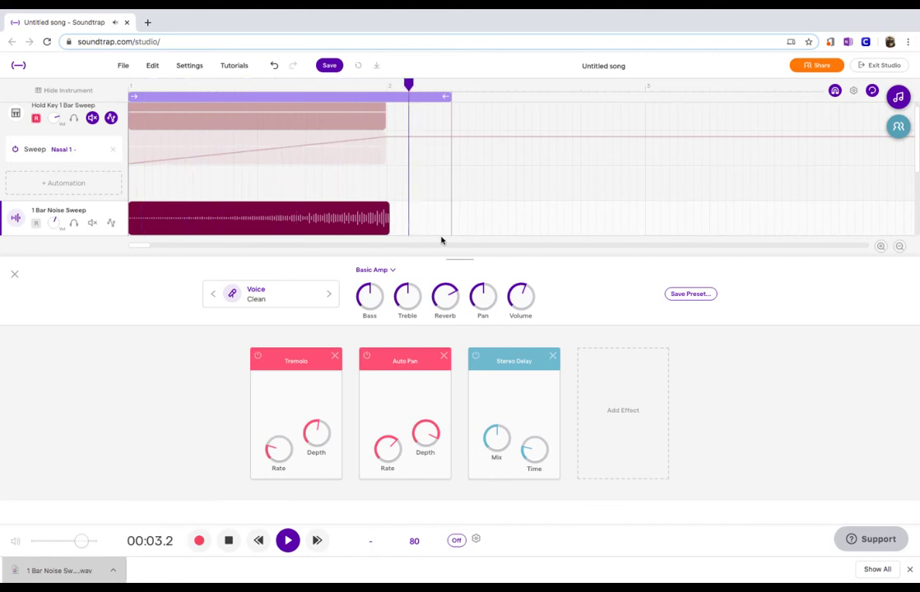
Stop playback, add a Fuzz effect to the 1 Bar Noise Sweep track, and place it between Auto Pan and Stereo Delay.
key(space)
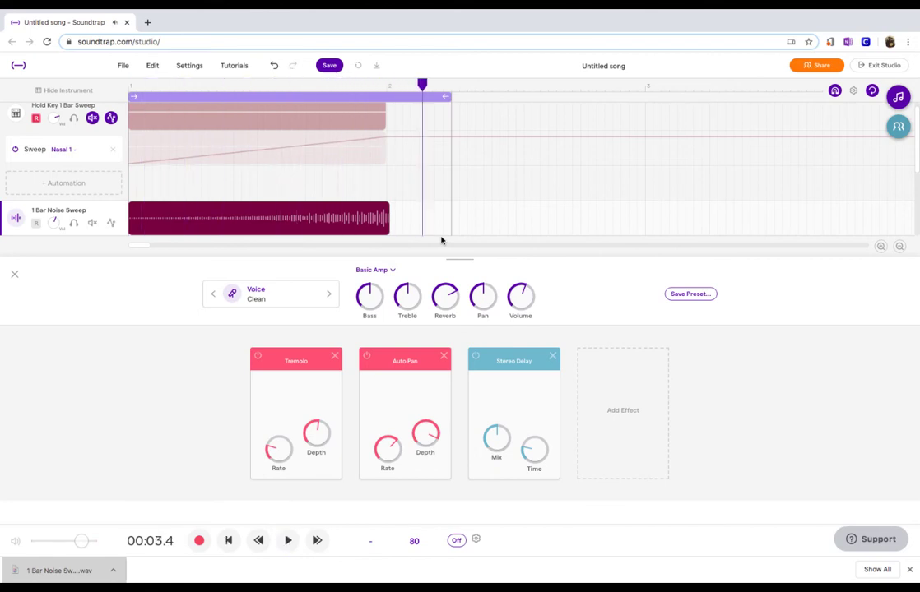
click(626, 424)
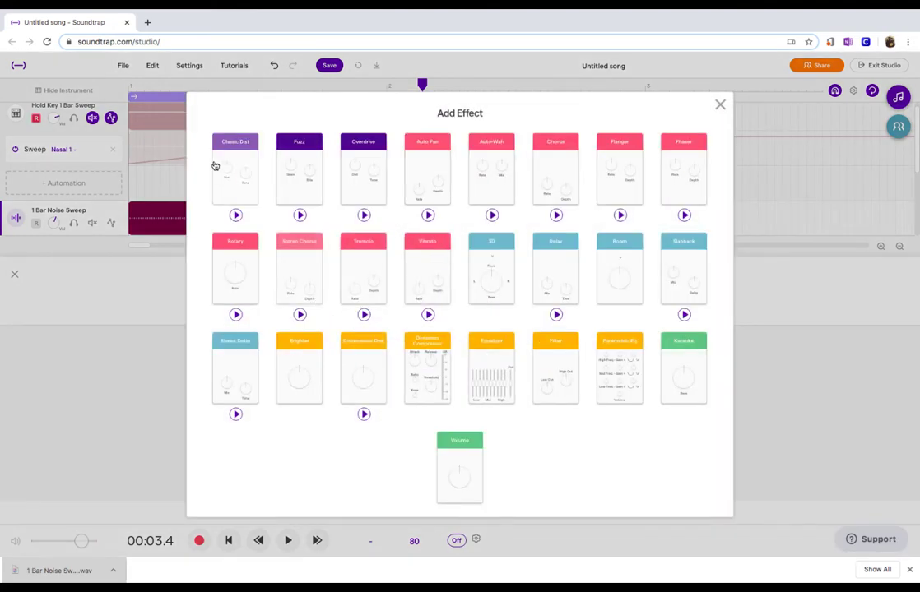
click(302, 174)
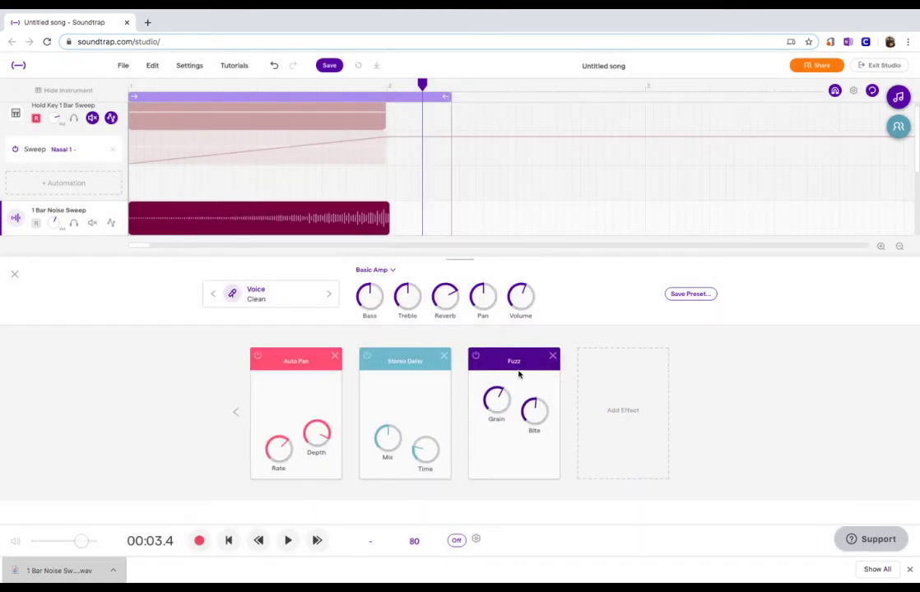
drag(518, 374, 395, 376)
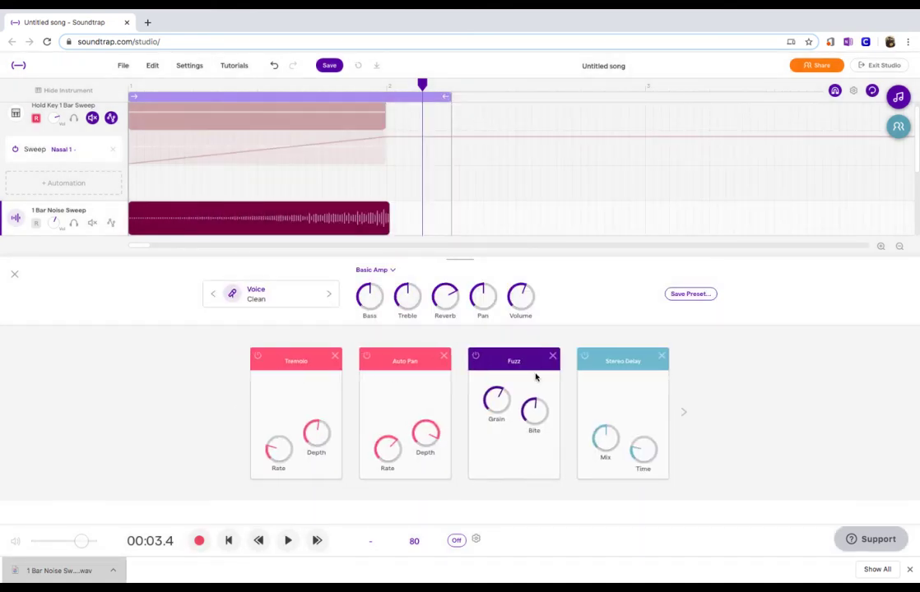
Raise the Fuzz grain to nearly maximum, playing the sweep before and after the change.
key(space)
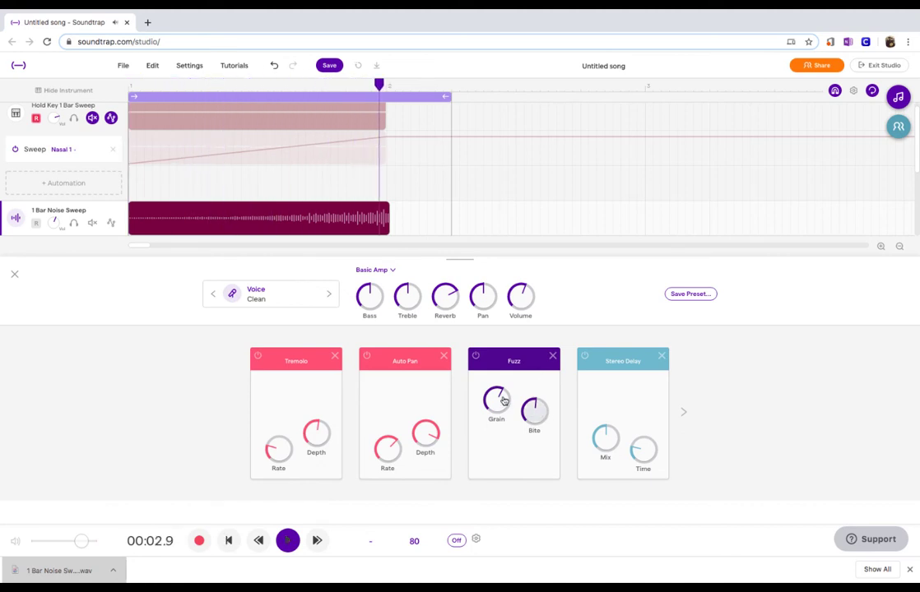
key(space)
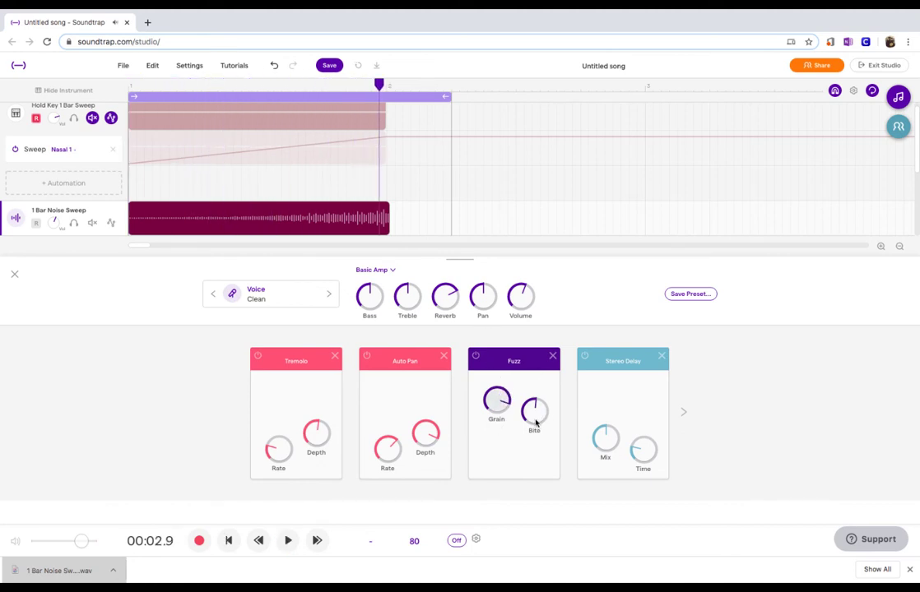
key(space)
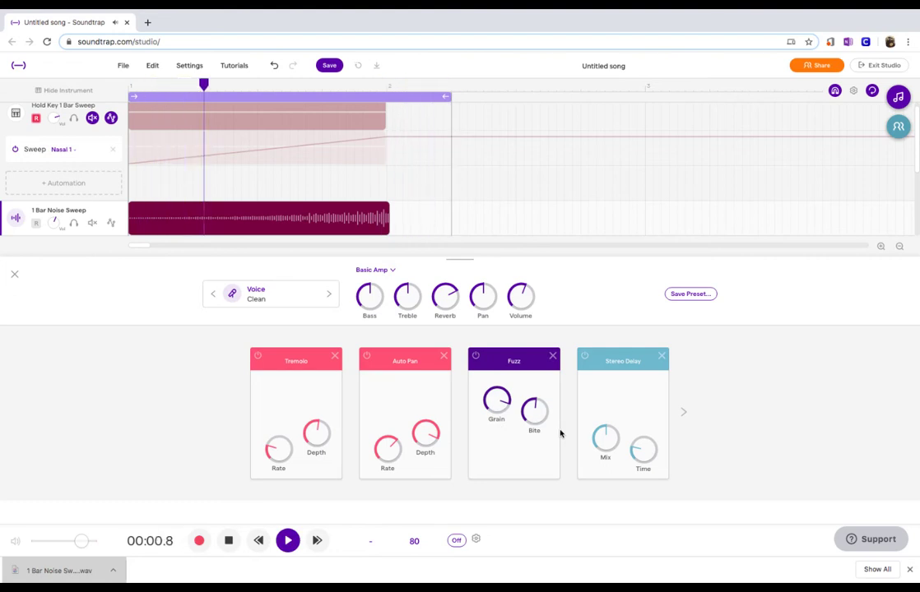
key(space)
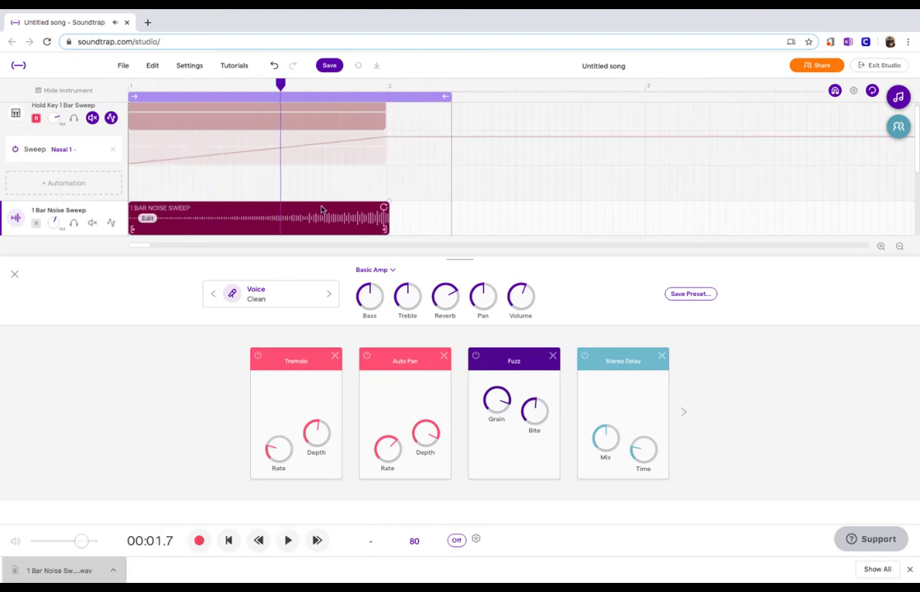
Add a Volume effect between Fuzz and Stereo Delay and lower it to about a quarter.
click(682, 413)
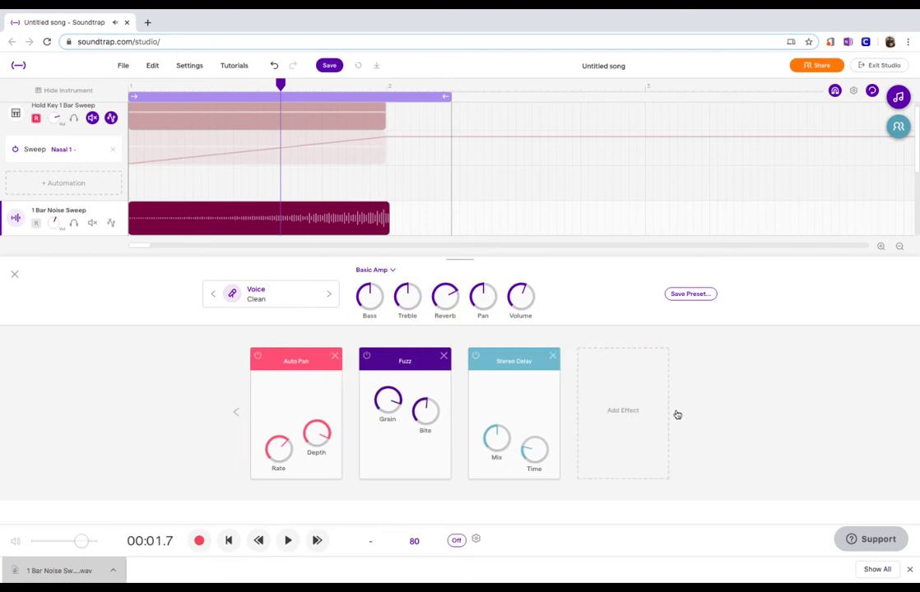
click(613, 410)
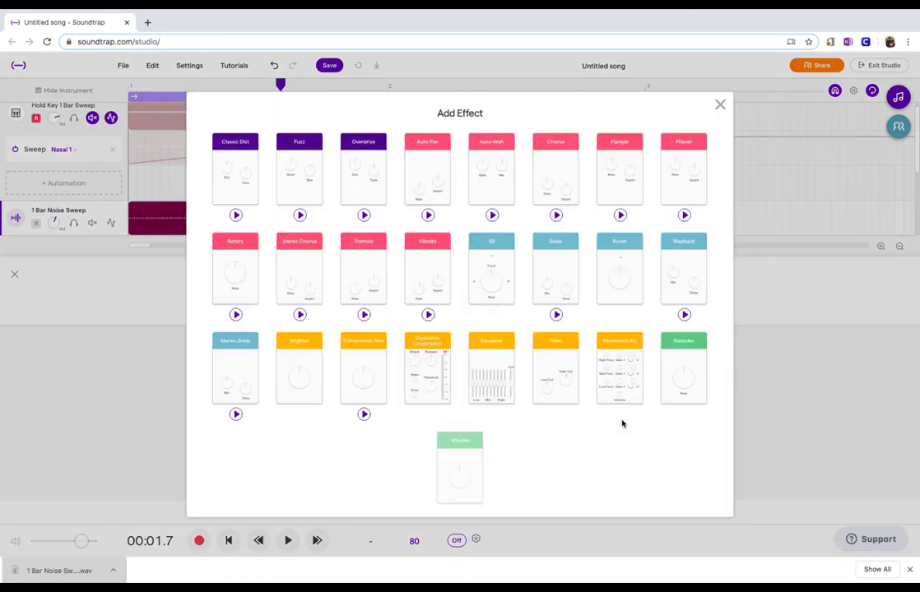
click(465, 461)
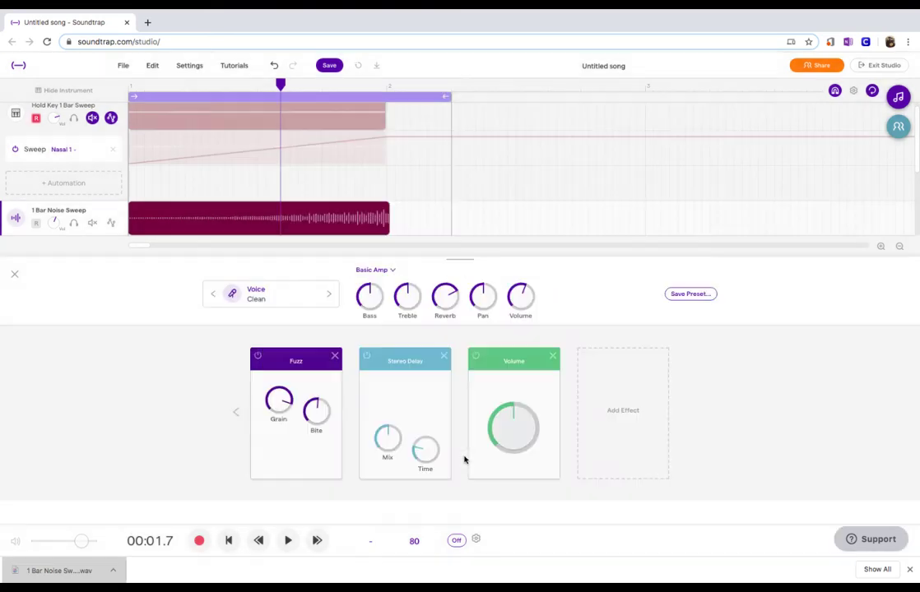
drag(517, 372, 391, 371)
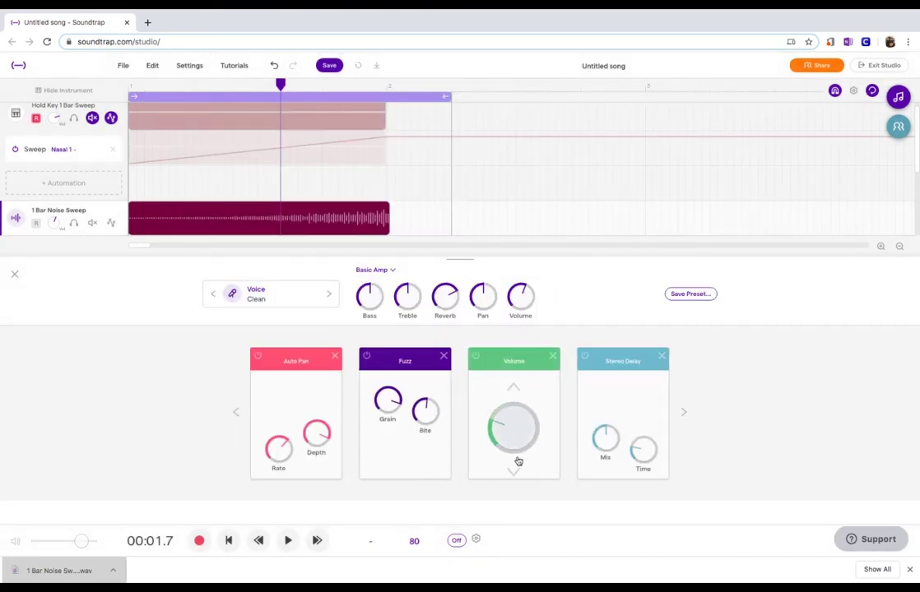
Lower the Volume effect to just over a tenth of its range, playing the sweep before and after.
key(space)
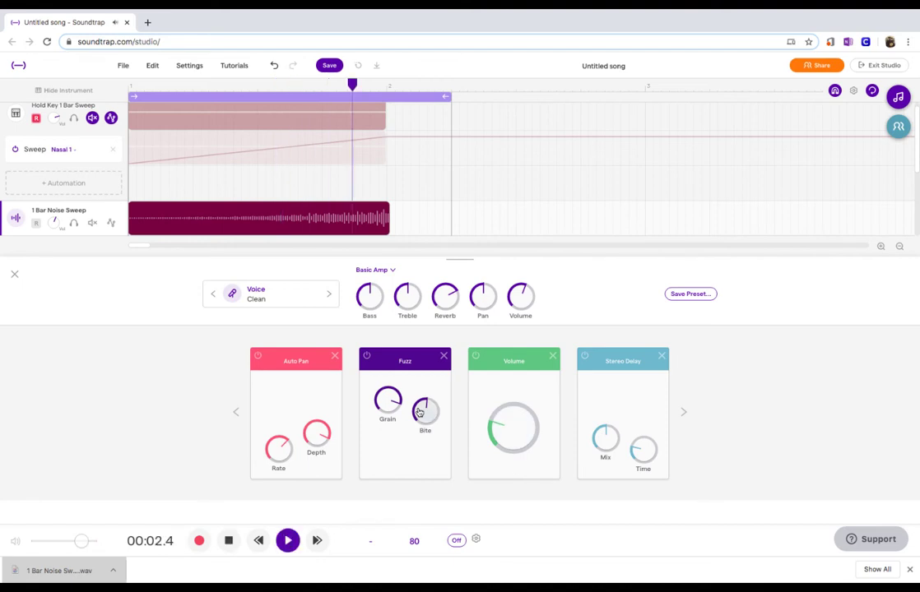
key(space)
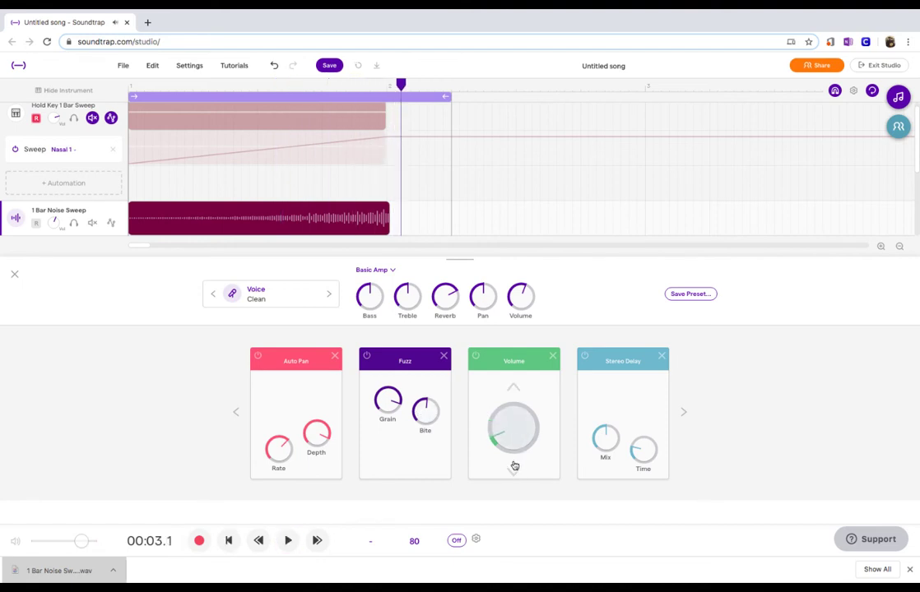
key(space)
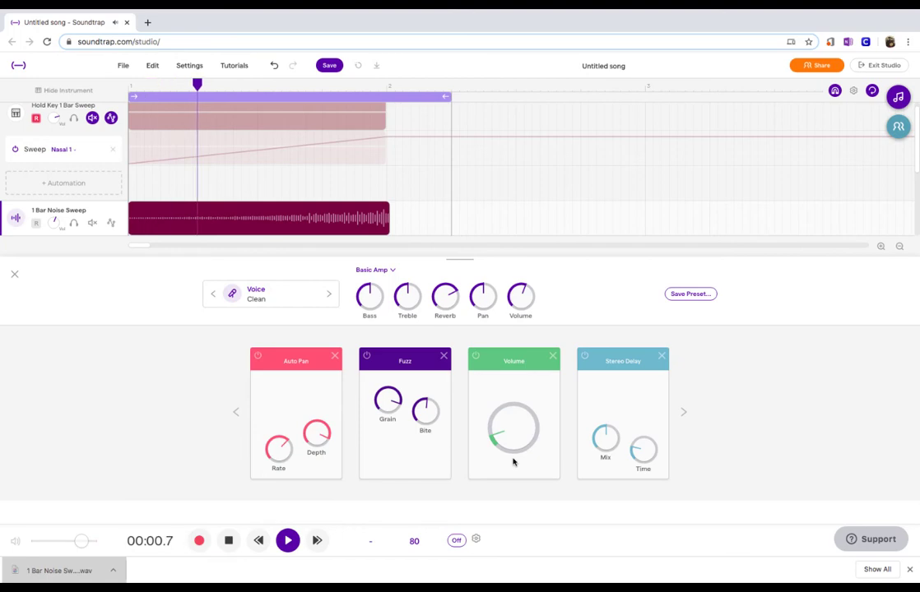
key(space)
Add a Parametric Eq effect and place it between Volume and Stereo Delay.
click(683, 412)
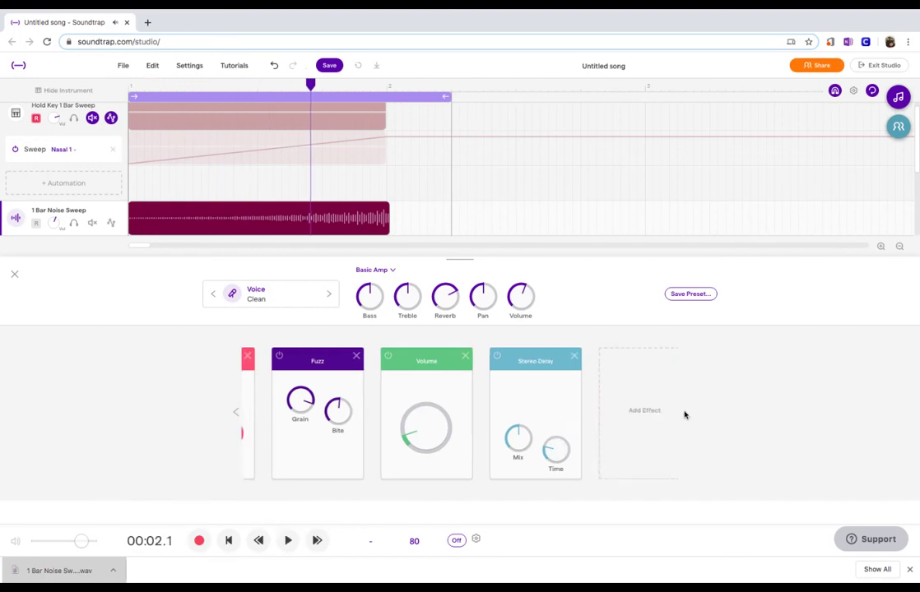
click(599, 421)
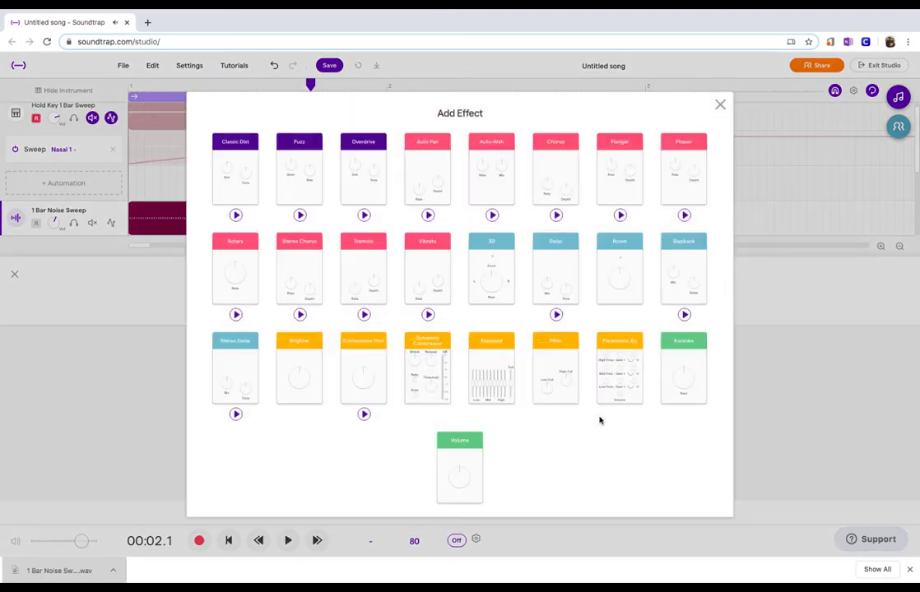
click(616, 366)
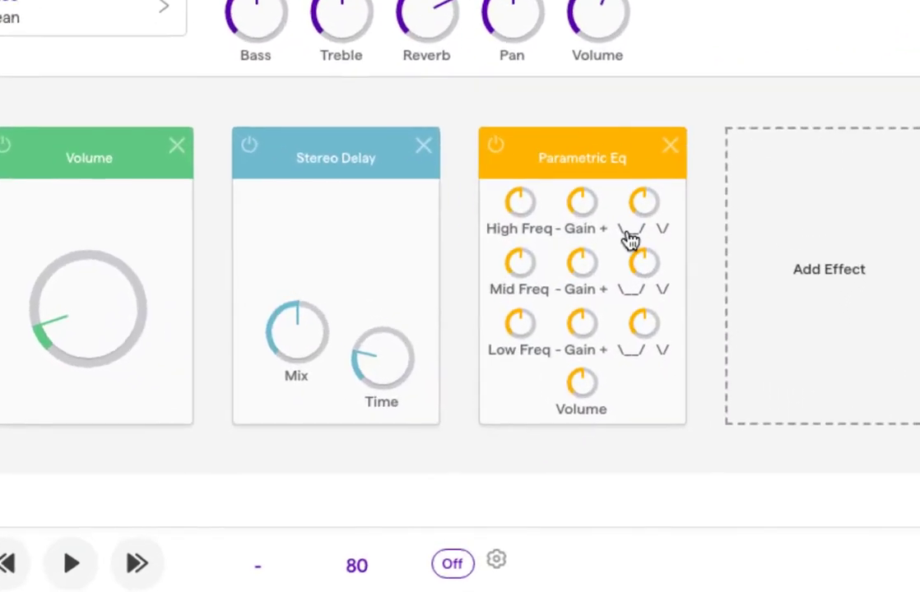
drag(524, 391, 423, 394)
drag(377, 220, 339, 217)
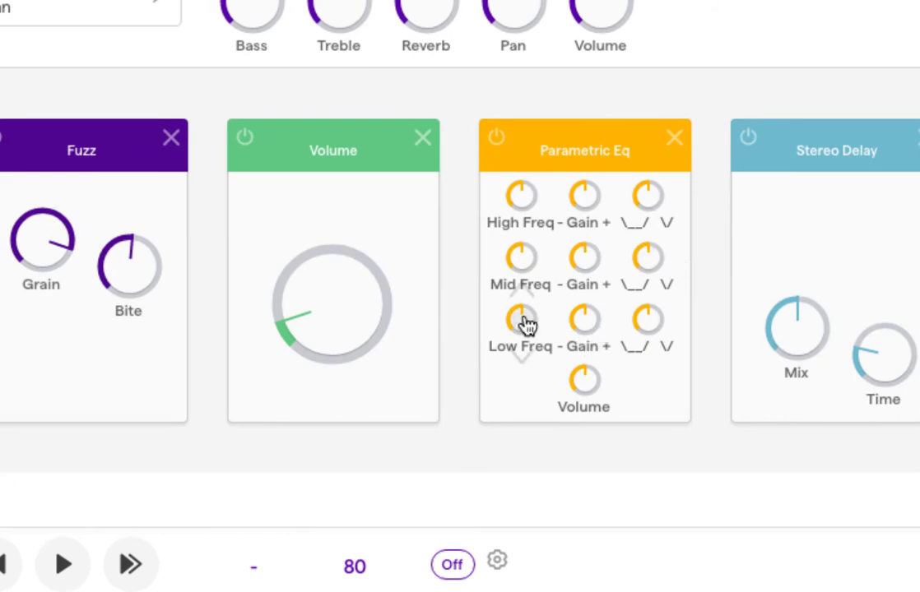
Lower the Parametric Eq's Low Freq and its gain to about a fifth of their range and play the sweep.
drag(528, 324, 508, 422)
drag(583, 325, 568, 433)
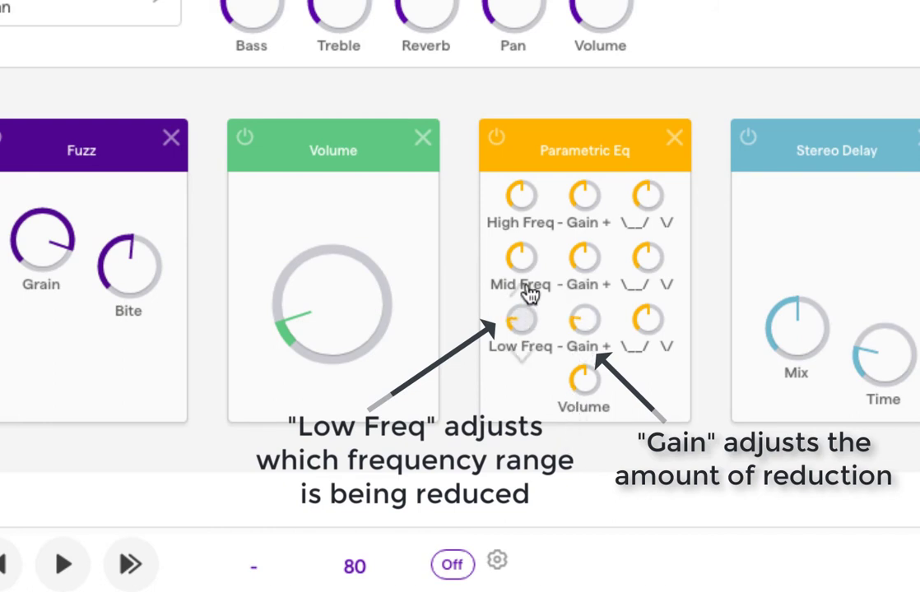
key(space)
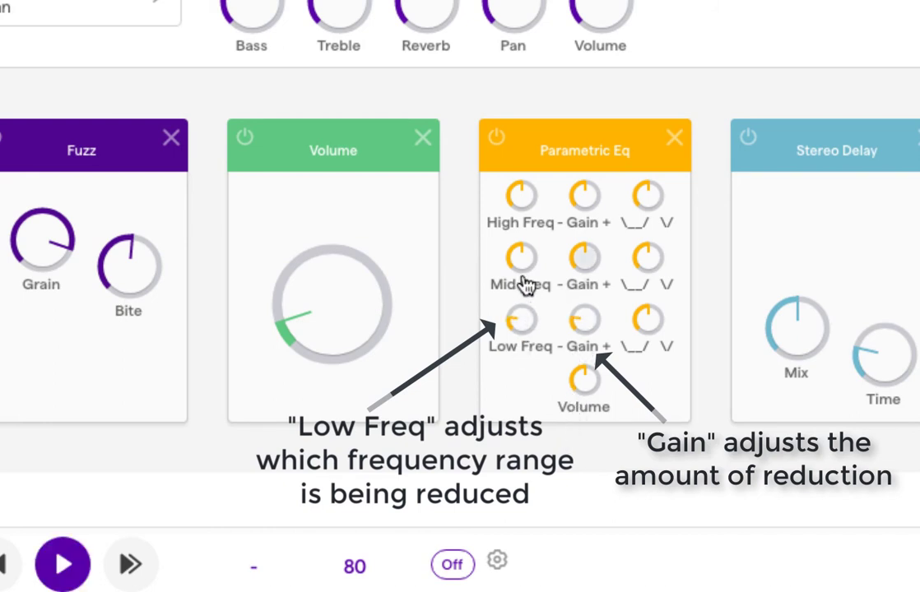
key(space)
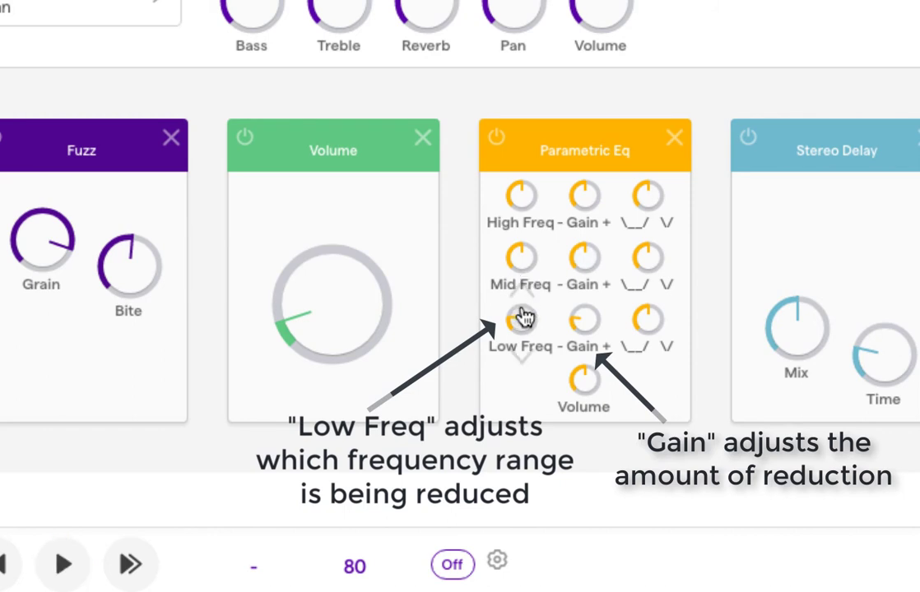
Cut the low-frequency gain to minimum, widen its frequency range by lowering the width control, and play the sweep.
drag(584, 320, 585, 348)
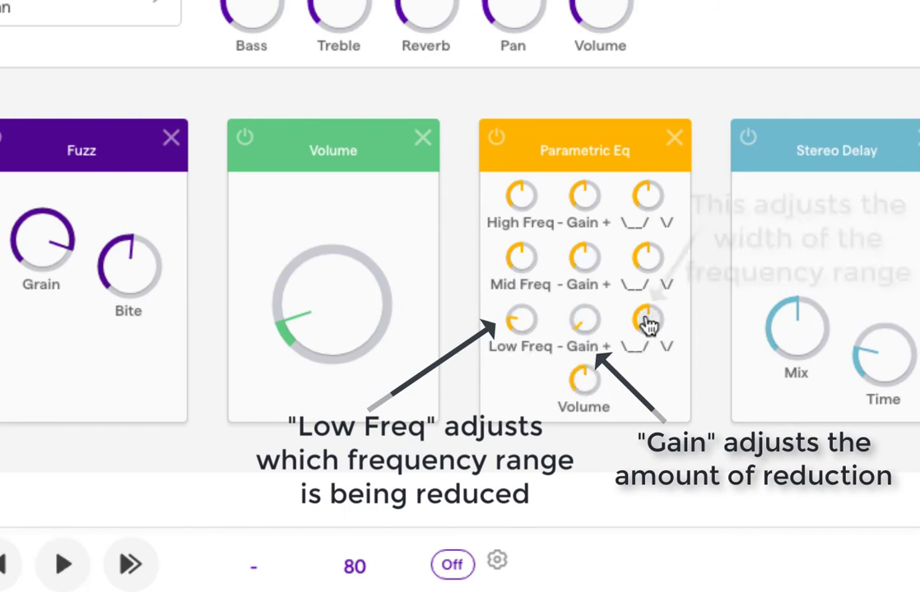
drag(649, 324, 639, 387)
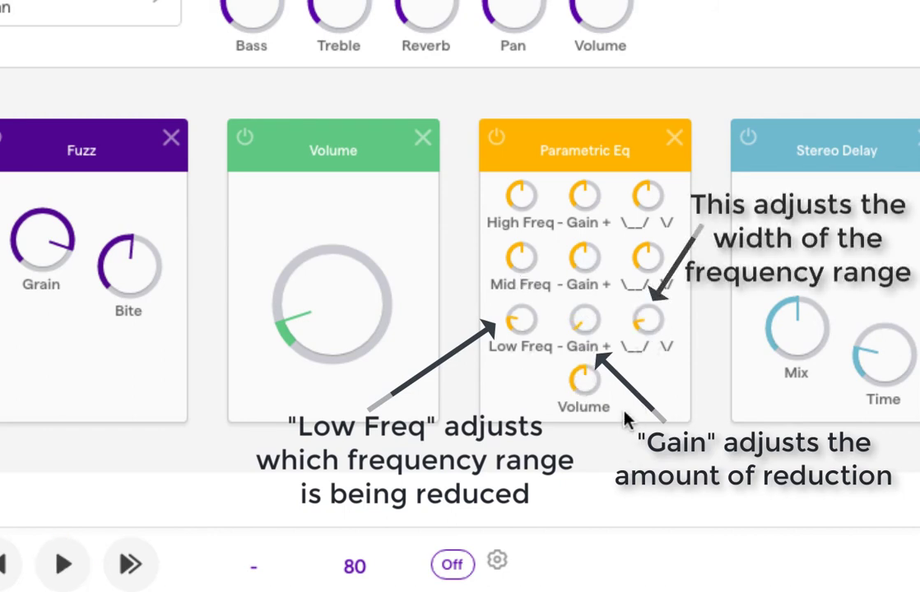
key(space)
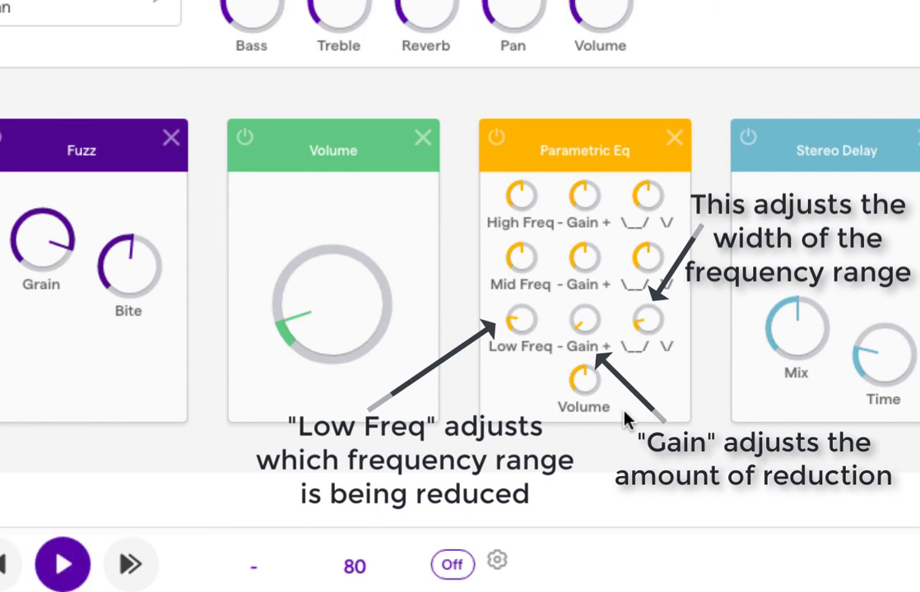
key(space)
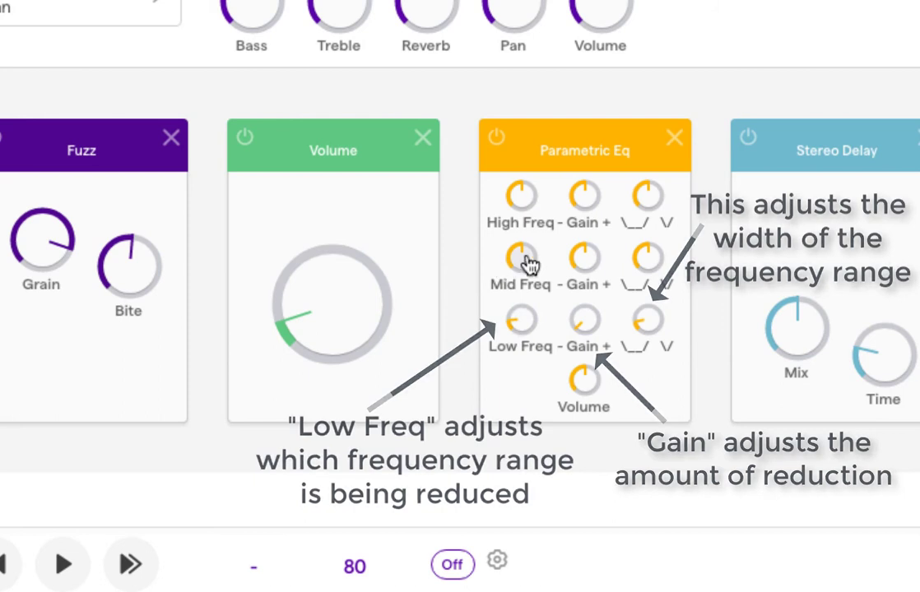
Lower the Parametric Eq's Mid Freq, gain and width controls to about a third and play the sweep.
drag(524, 283, 519, 341)
drag(582, 290, 577, 320)
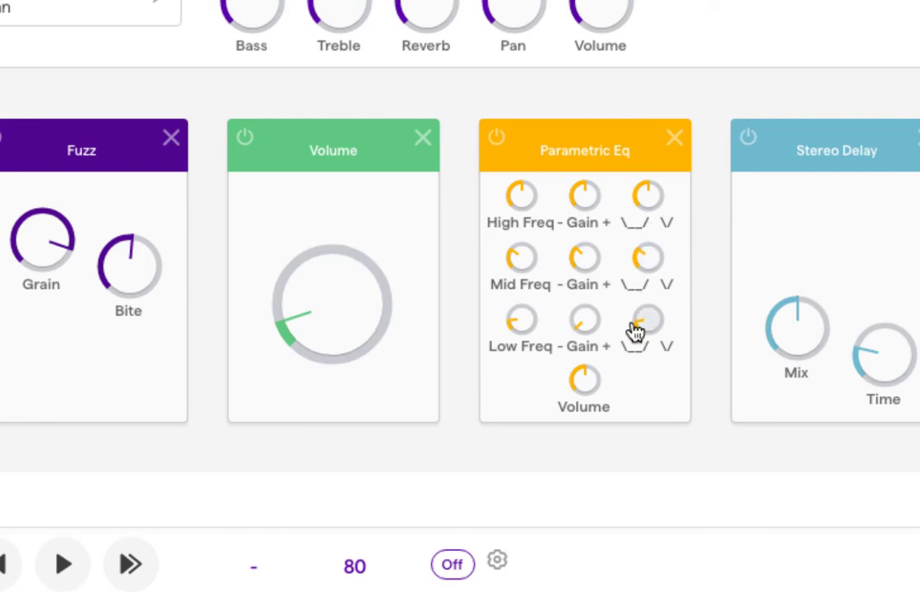
key(space)
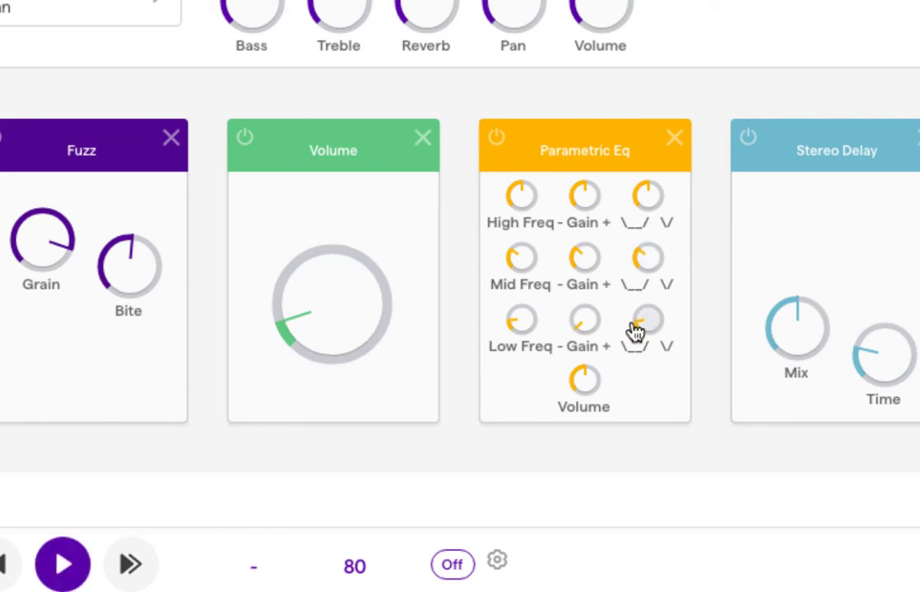
key(space)
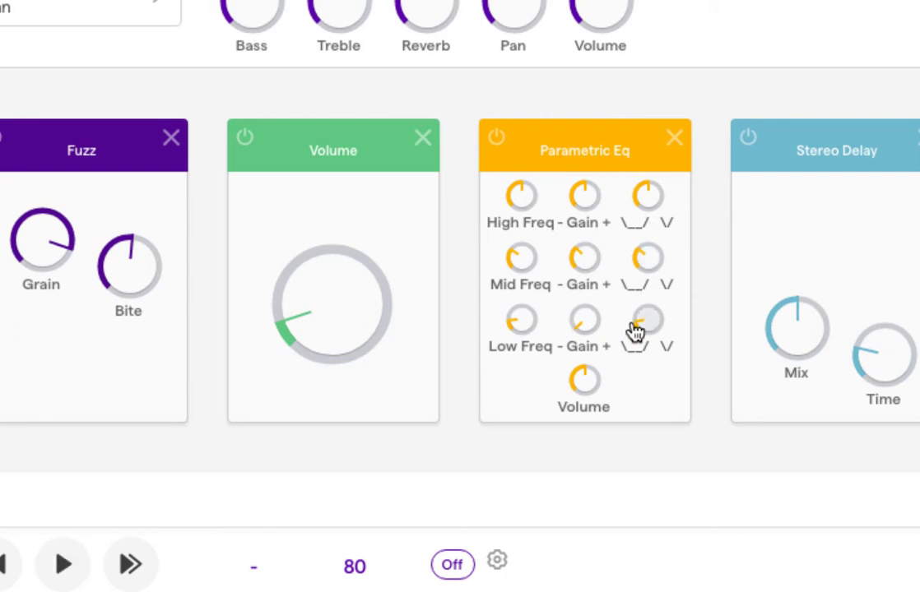
Raise the Fuzz bite to nearly maximum and play the sweep.
drag(157, 288, 116, 191)
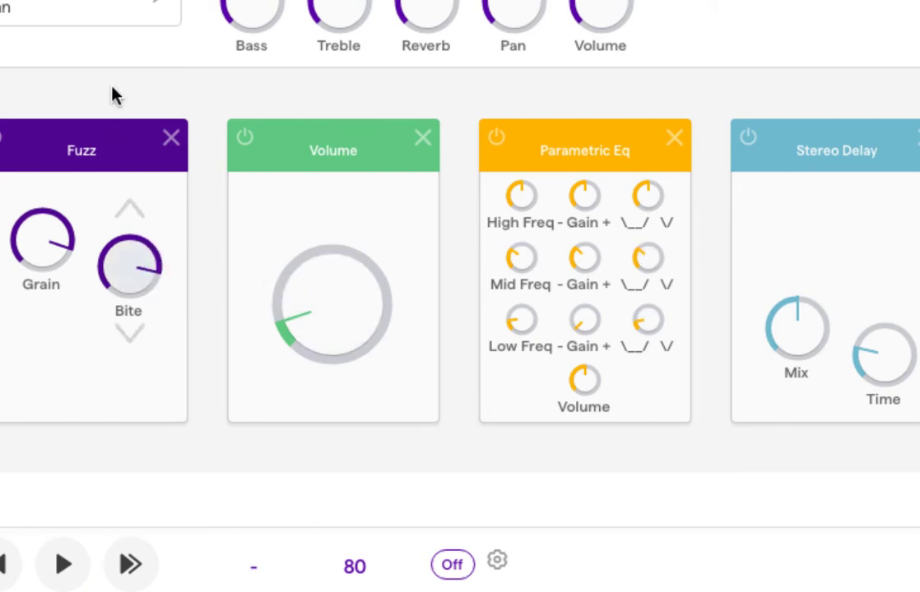
key(space)
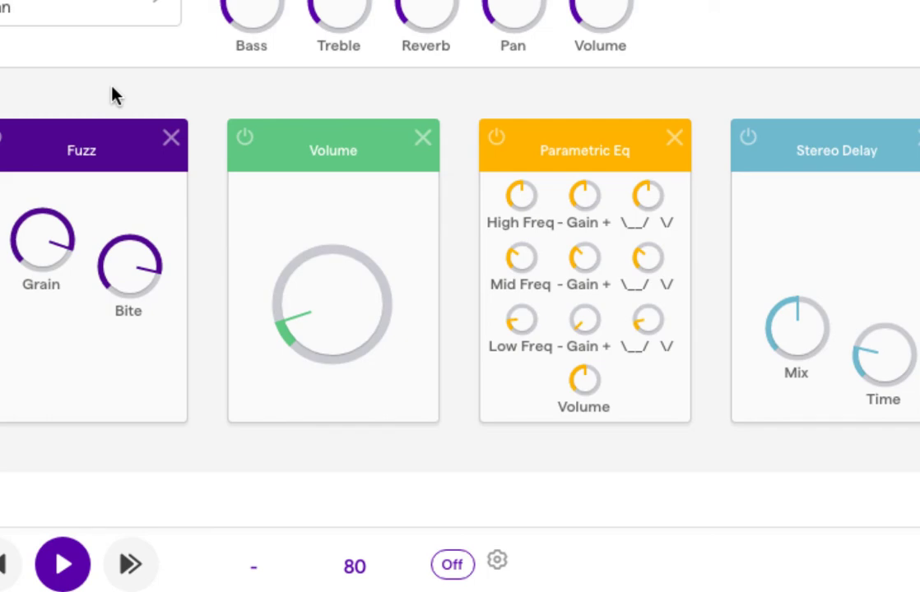
key(space)
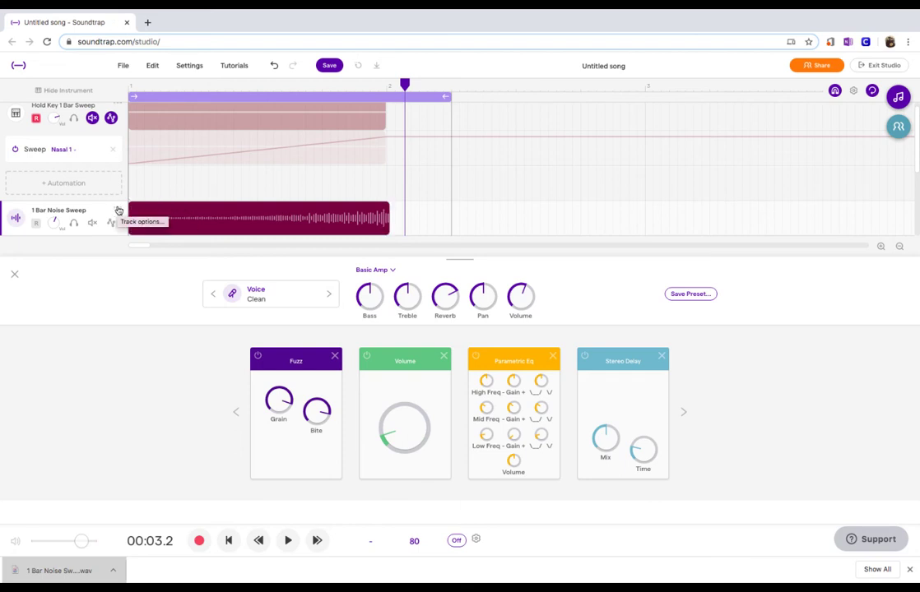
Export the 1 Bar Noise Sweep track as a waveform audio file named 1 Bar Noise Sweep w lots of FX 1.
click(119, 210)
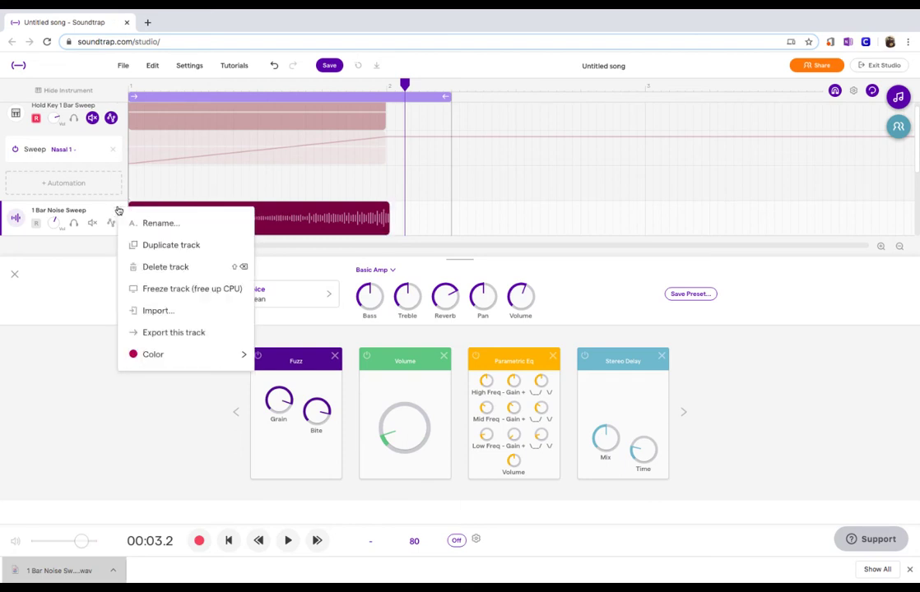
click(154, 332)
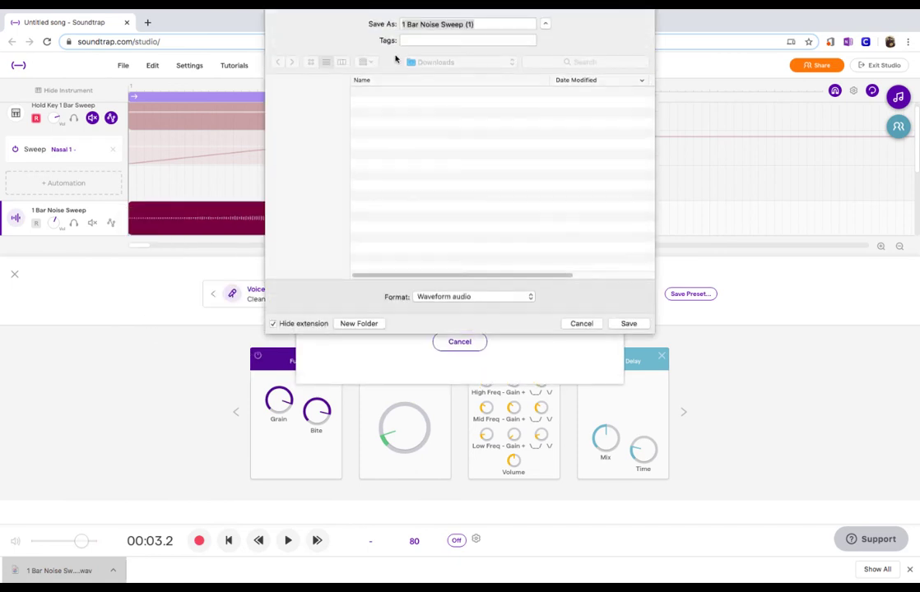
click(482, 25)
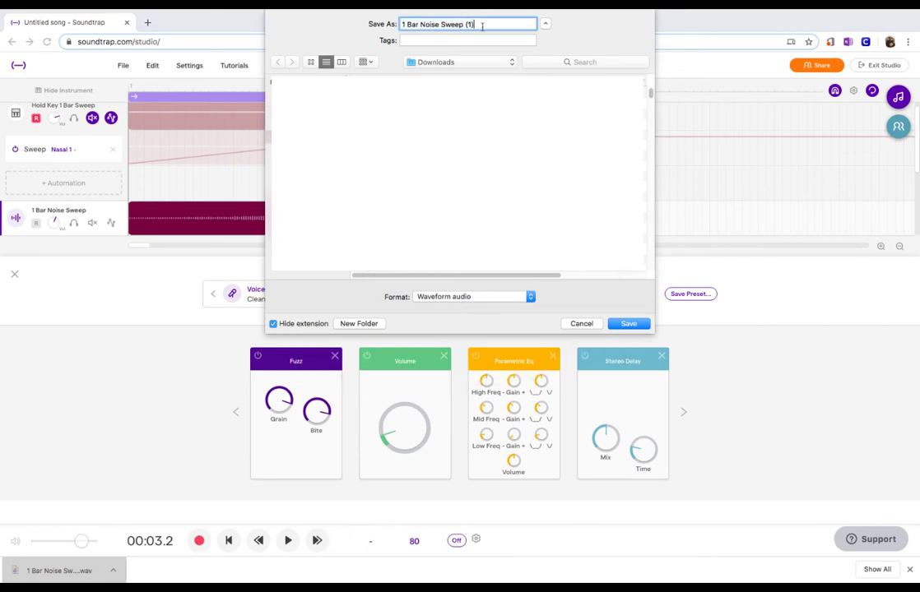
key(BackSpace)
key(BackSpace)
key(BackSpace)
text(w lots of FX 1)
key(Return)
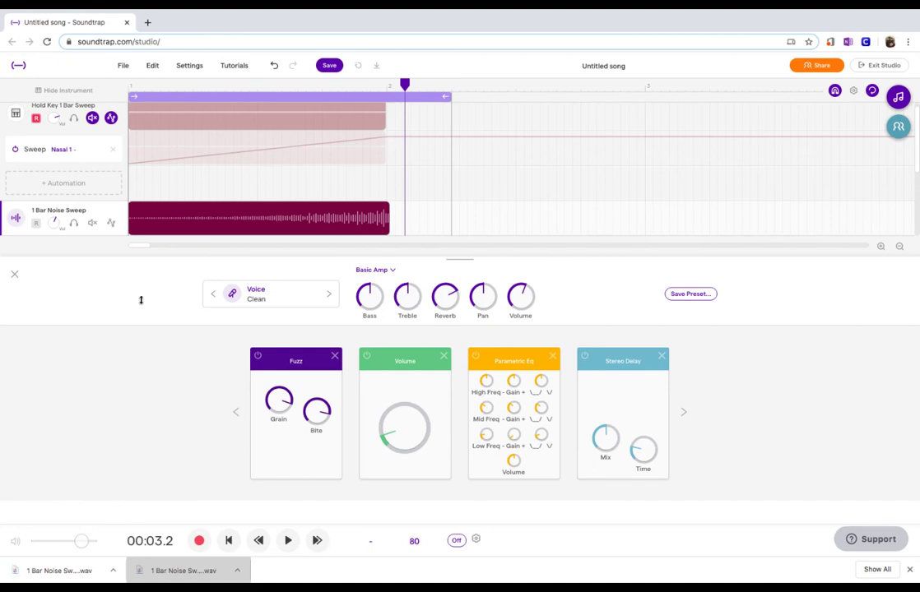
Close the effects settings and bring the downloaded FX 1 file into the project as a new track starting at bar 1.
click(16, 276)
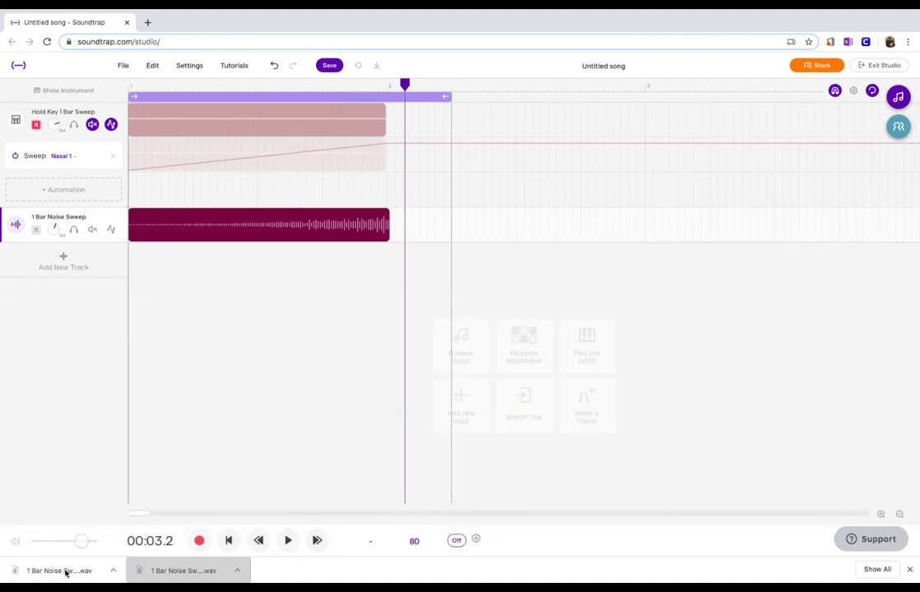
drag(67, 571, 125, 265)
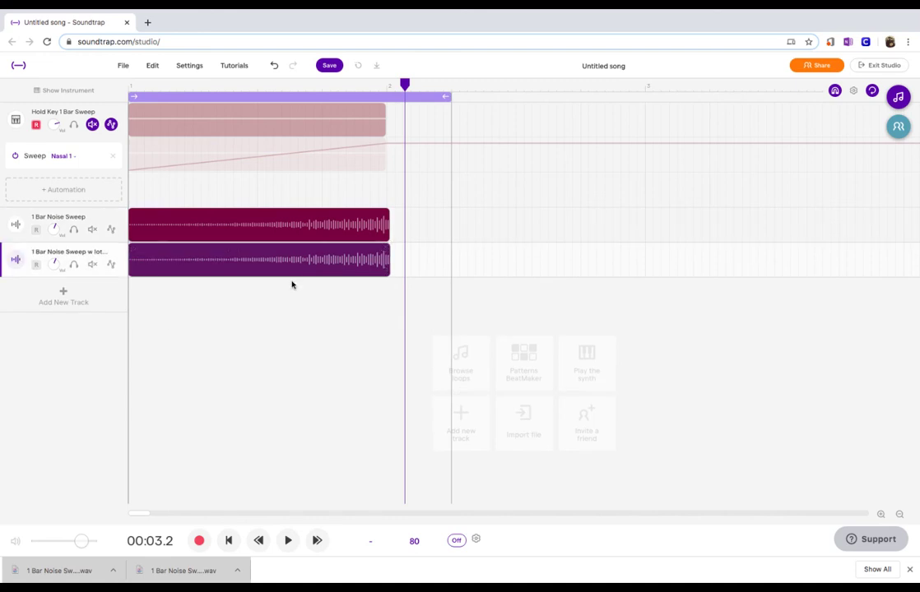
click(384, 268)
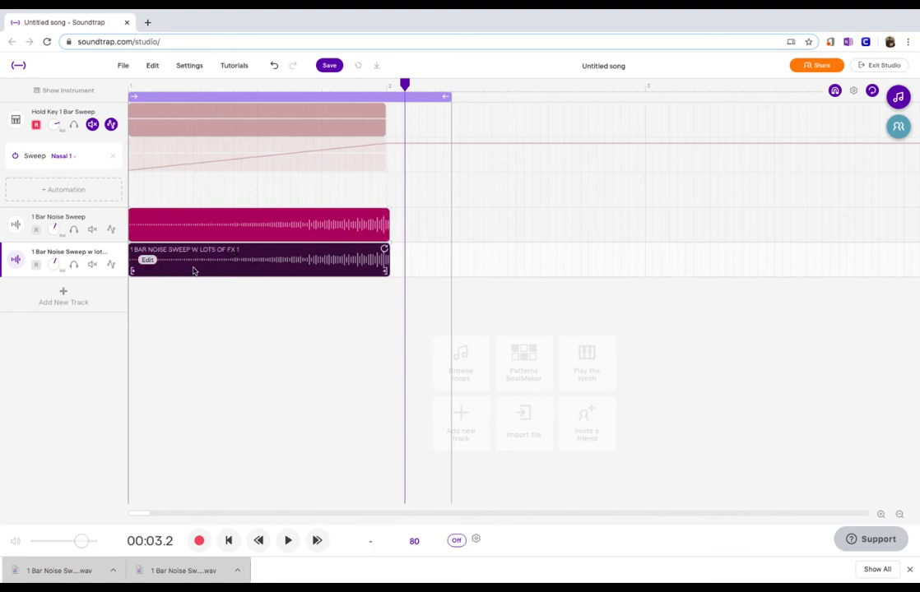
Solo the imported FX 1 track and play it through to hear the exported sound.
click(74, 264)
key(Return)
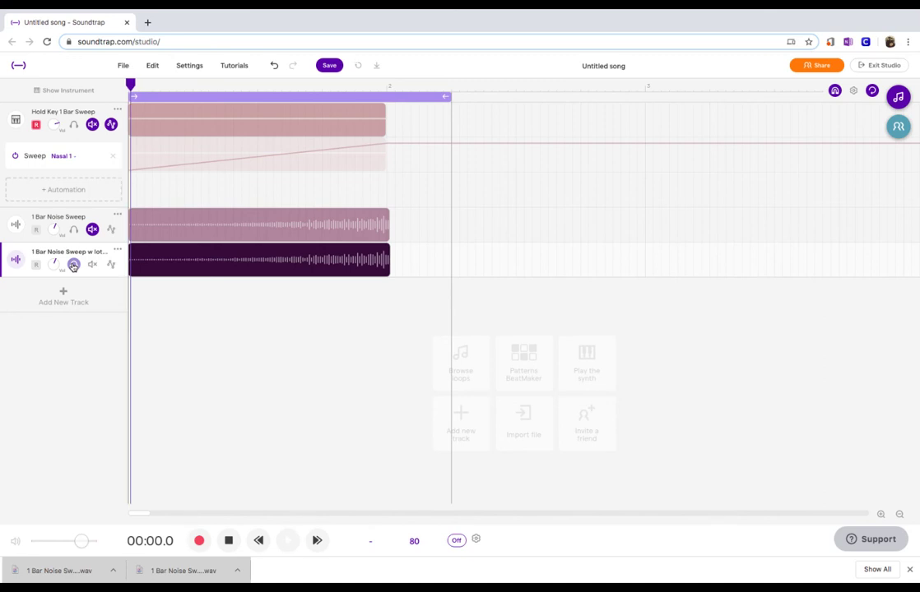
key(space)
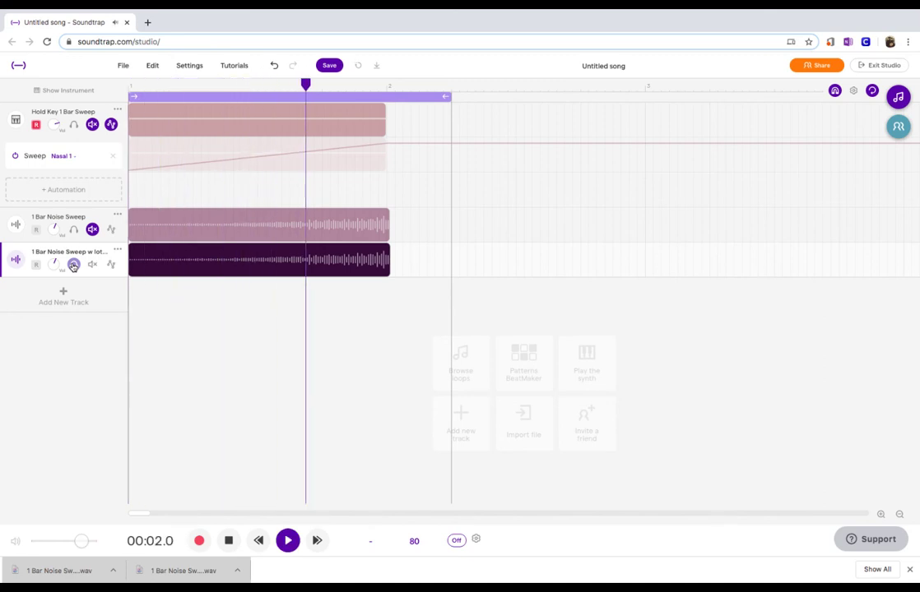
key(space)
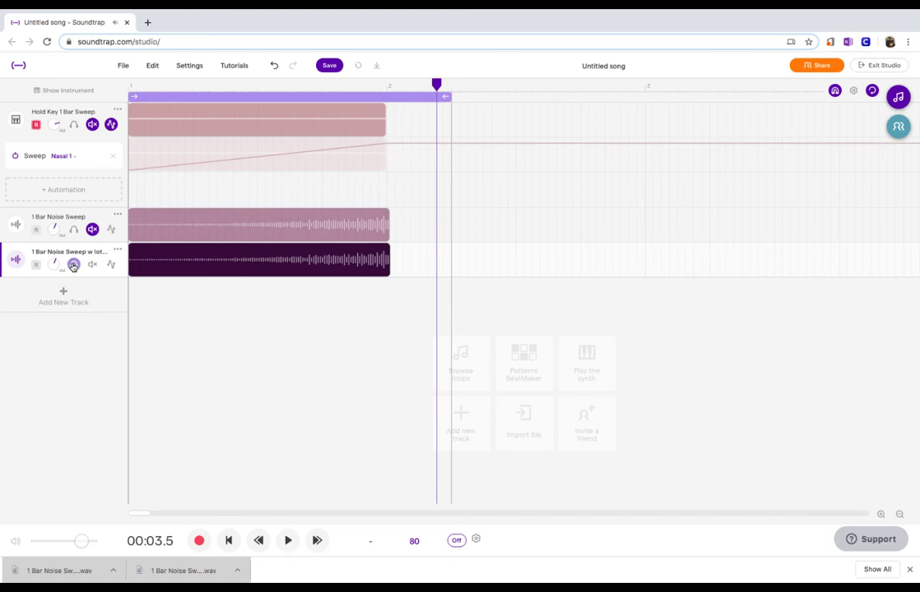
click(73, 264)
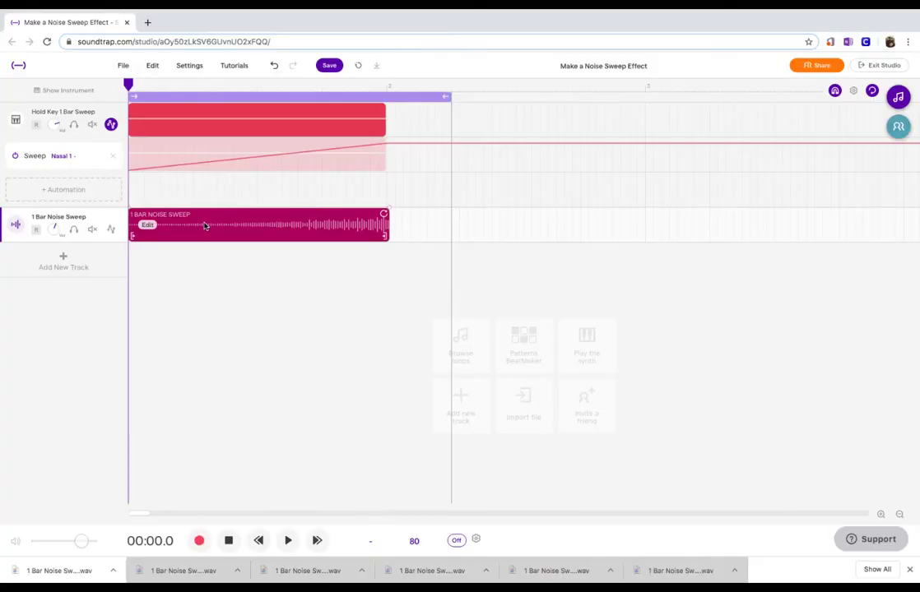
Save the Make a Noise Sweep Effect project and solo the 1 Bar Noise Sweep track.
right_click(120, 217)
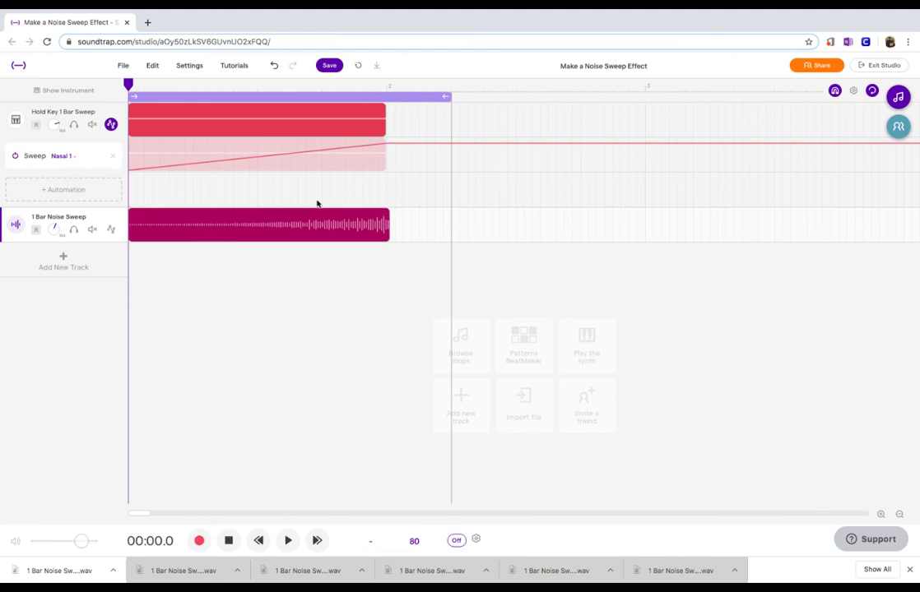
click(327, 67)
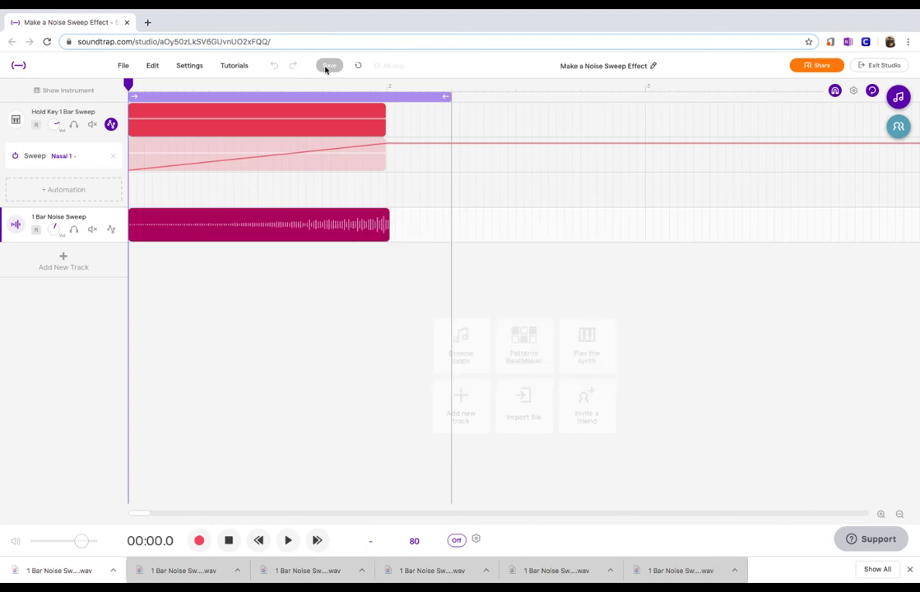
click(161, 220)
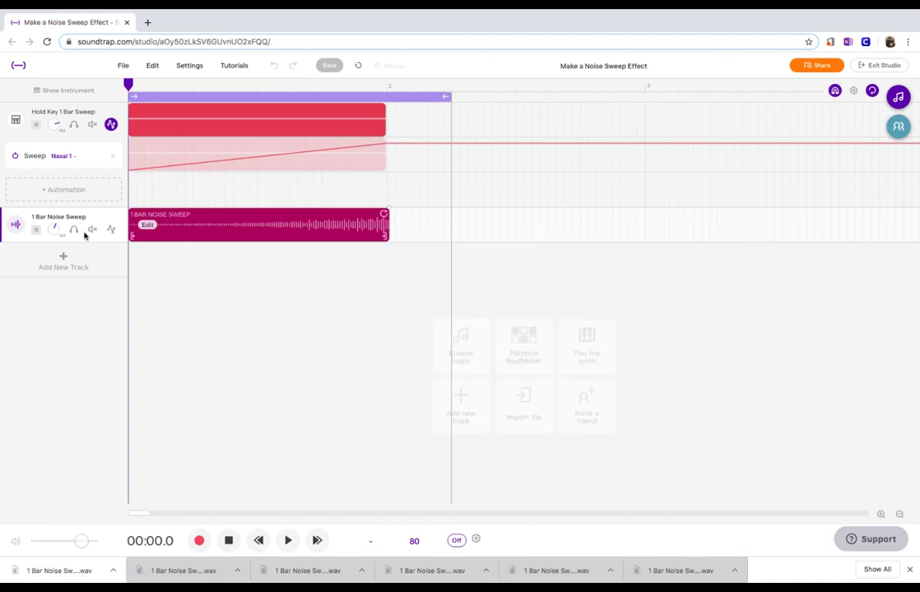
click(73, 231)
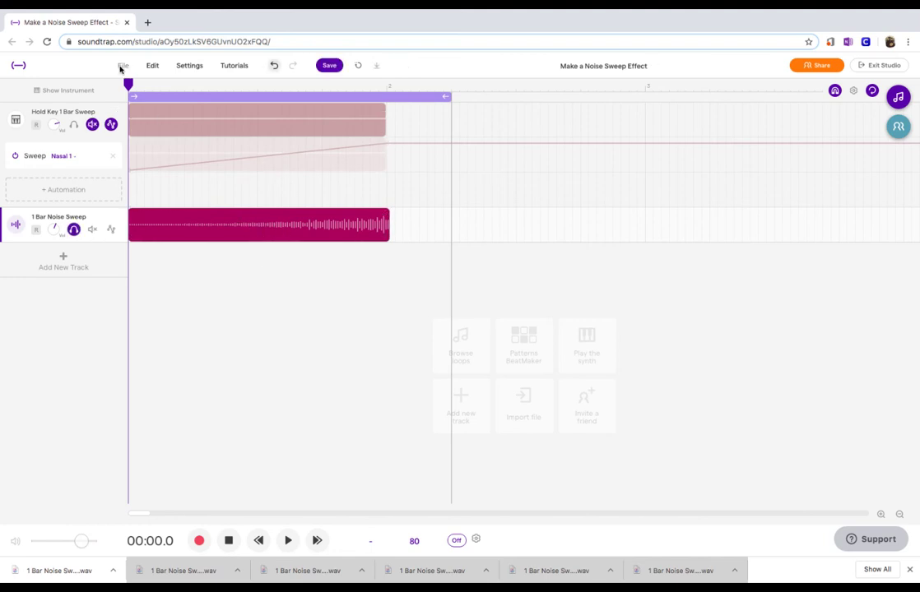
Try to export the project to a wav file.
click(121, 68)
mouse_move(166, 259)
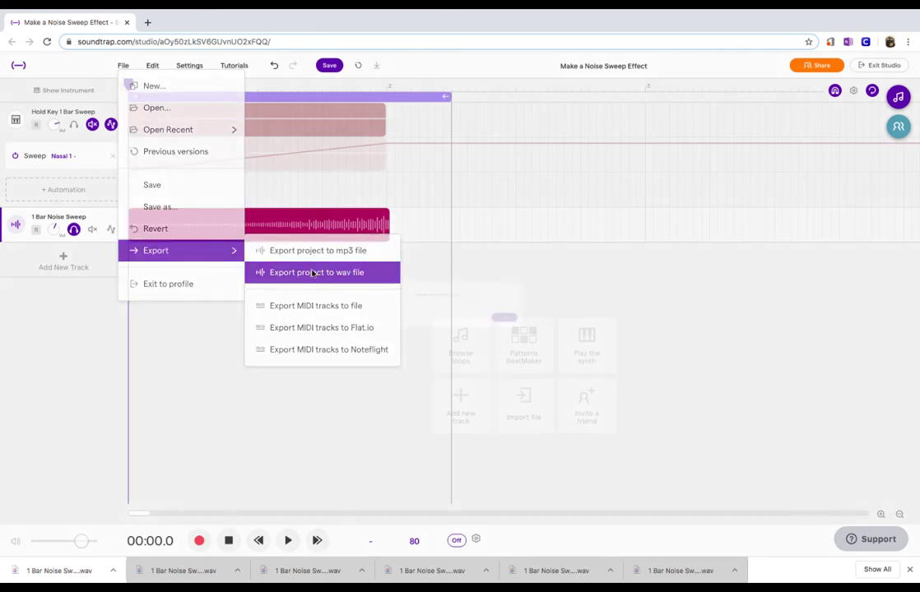
click(312, 273)
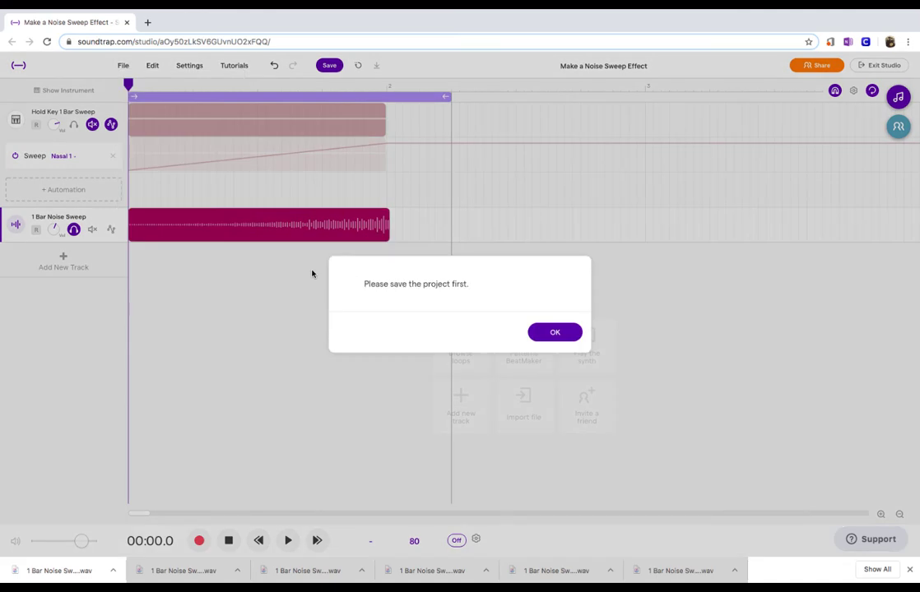
click(548, 338)
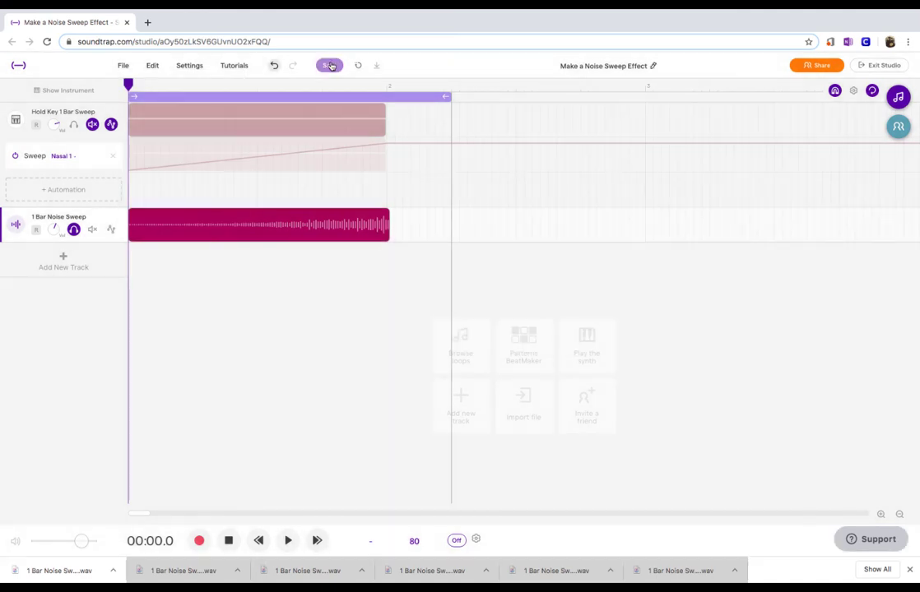
Save the project with the track soloed and export it to a wav file named 1 Bar Noise Sweep w lots of FX 2.
click(329, 65)
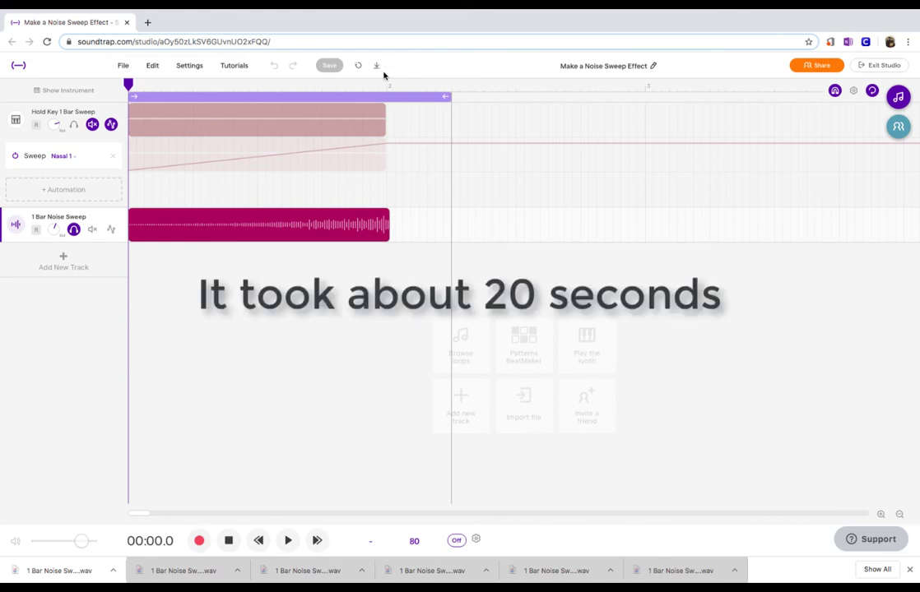
click(124, 66)
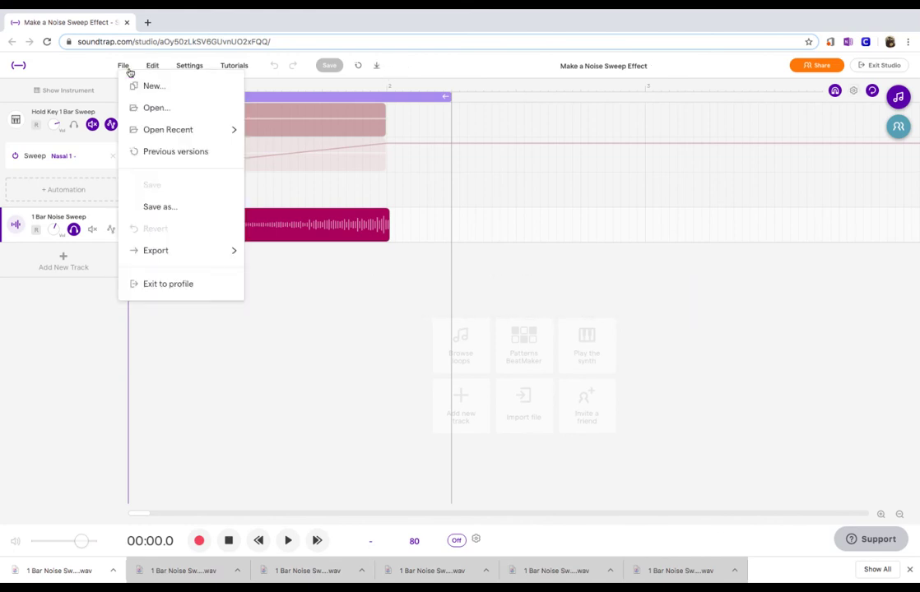
mouse_move(169, 253)
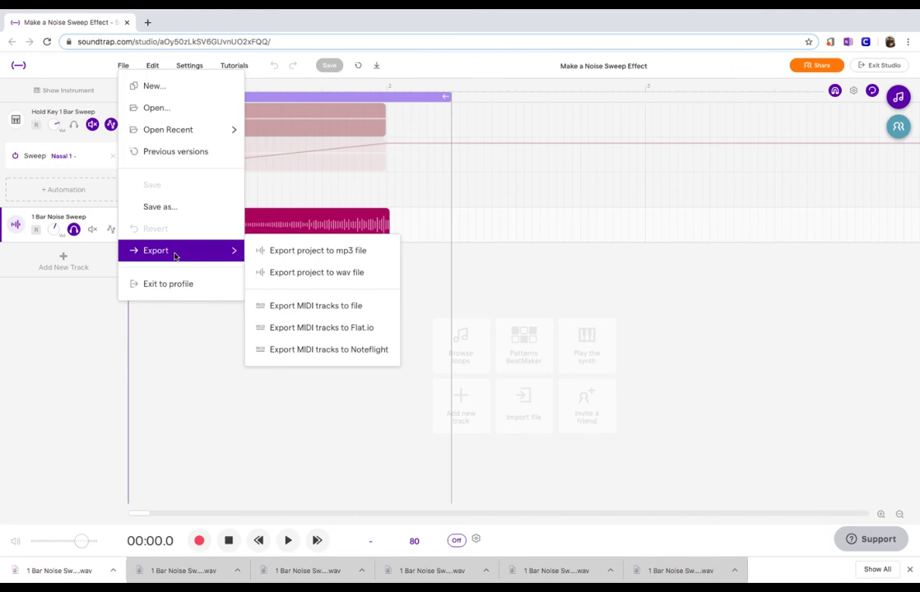
click(284, 274)
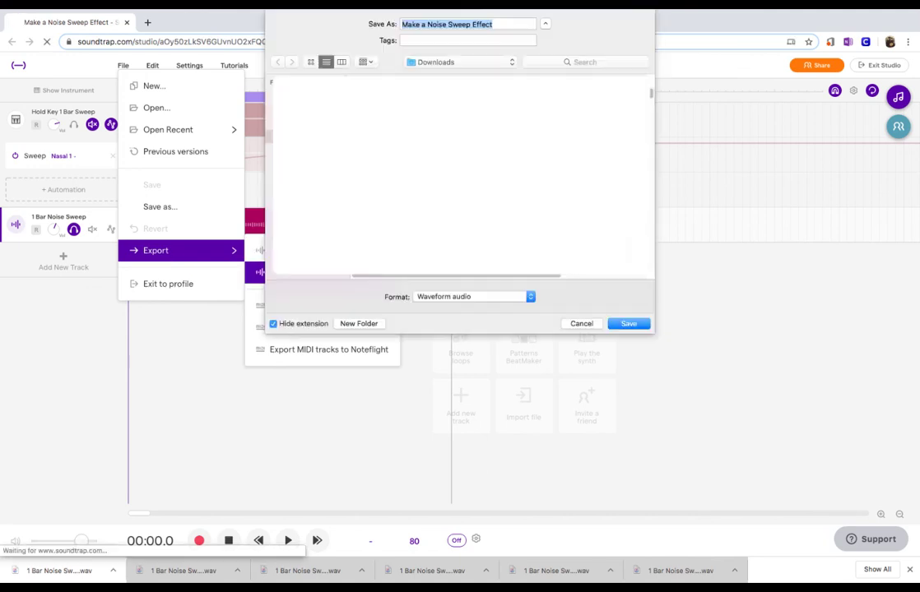
text(1 Bar Noise Sweep w lots of FX 2)
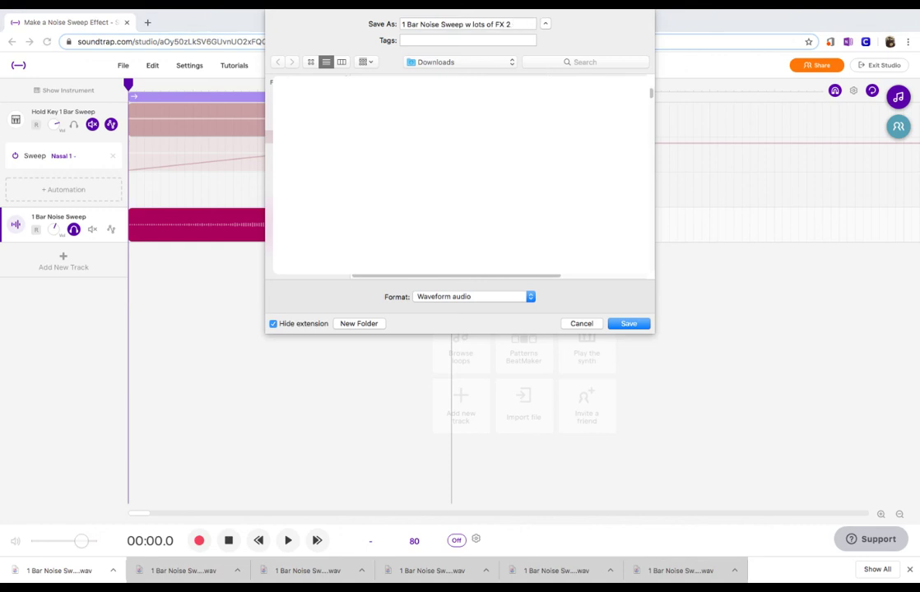
click(629, 323)
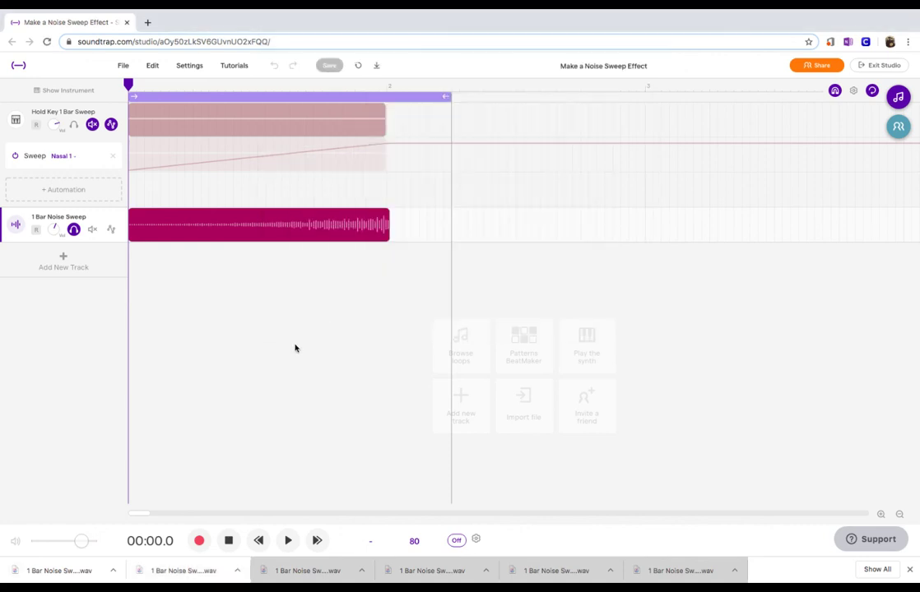
Import the FX 2 wav file as a new track, solo it and mute the original 1 Bar Noise Sweep track.
drag(62, 577, 136, 265)
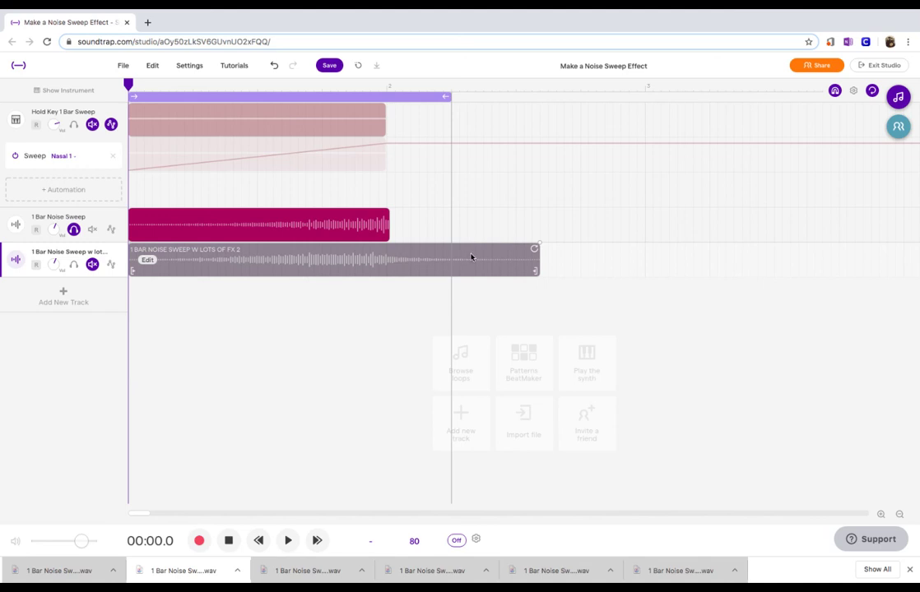
click(75, 265)
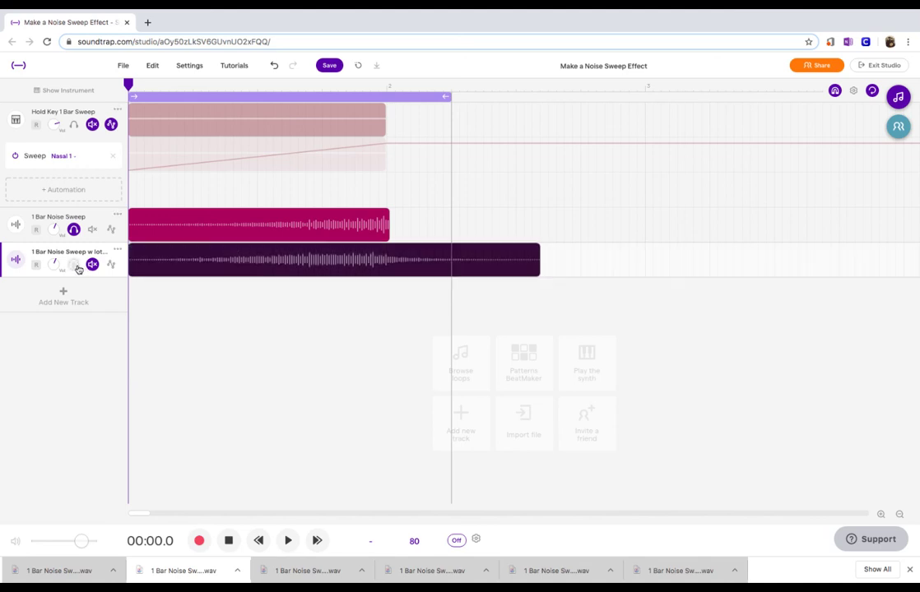
click(75, 265)
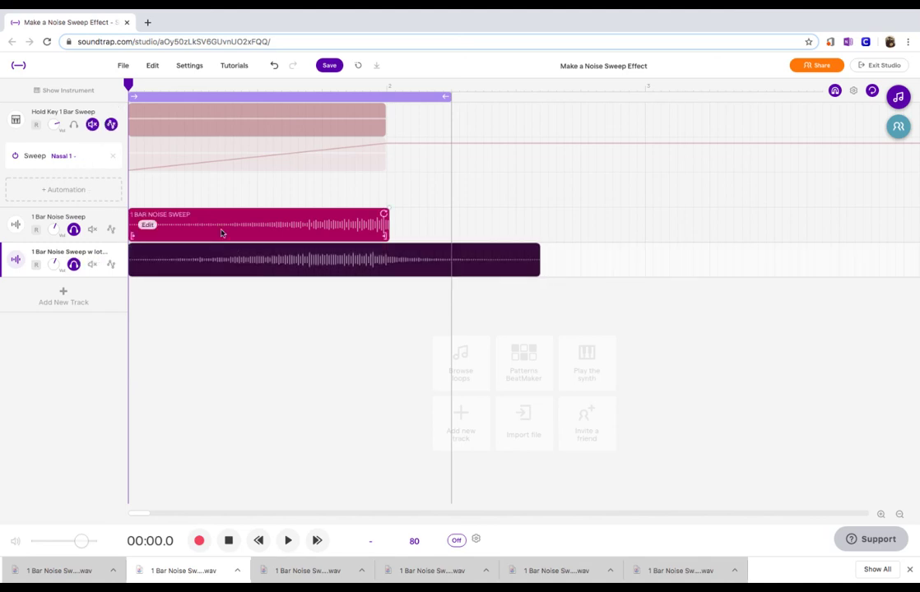
click(93, 228)
click(92, 228)
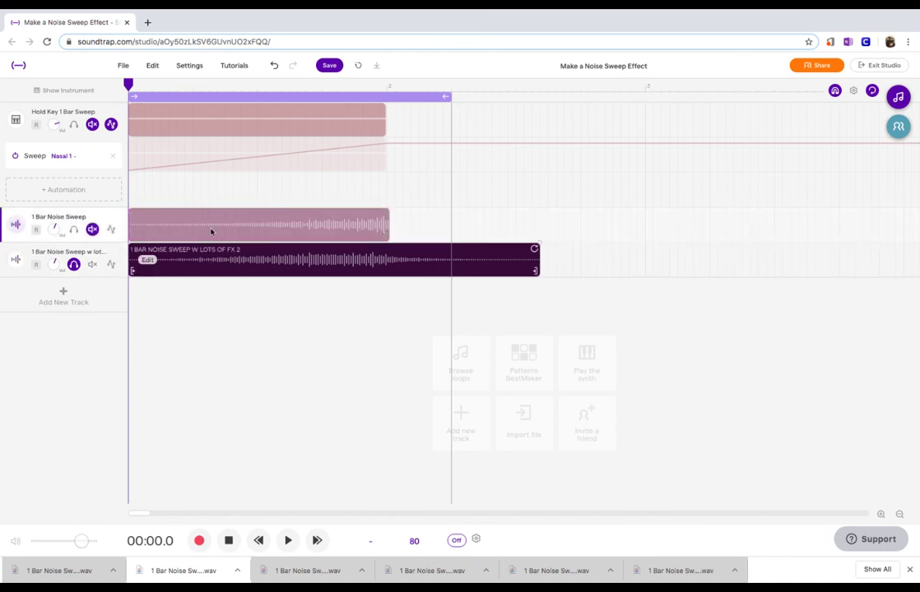
Extend the end of the loop region beyond the FX 2 clip, to shortly before bar 3, and play it.
drag(445, 96, 600, 120)
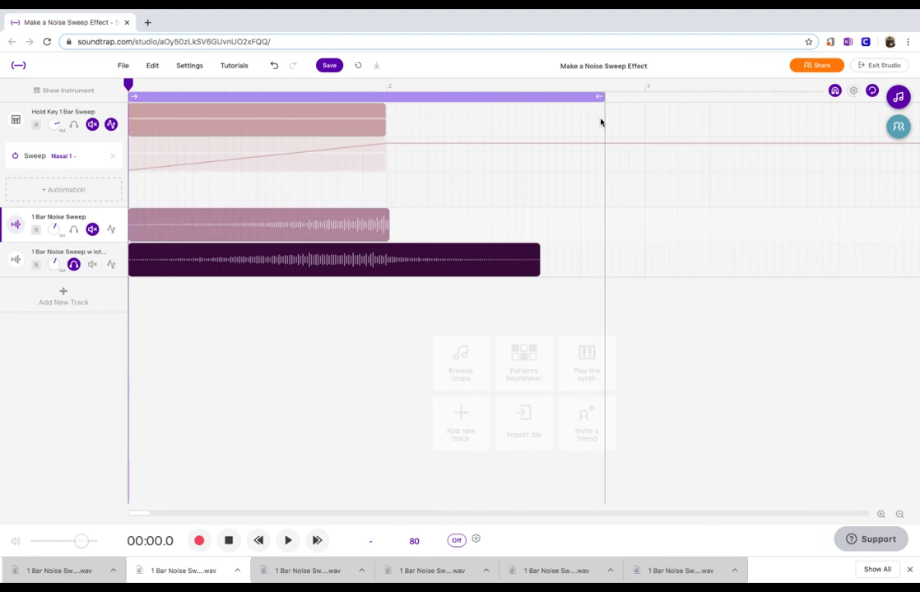
key(space)
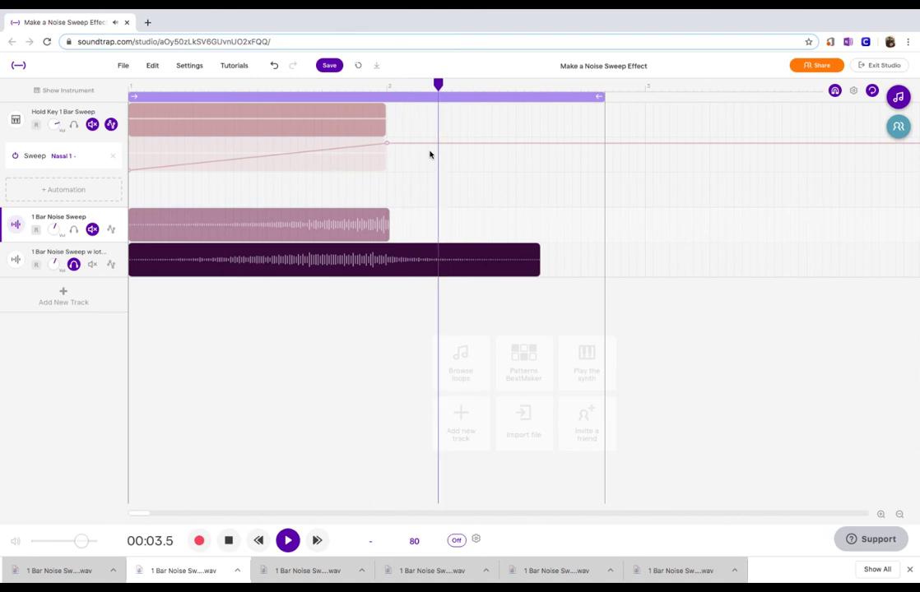
key(space)
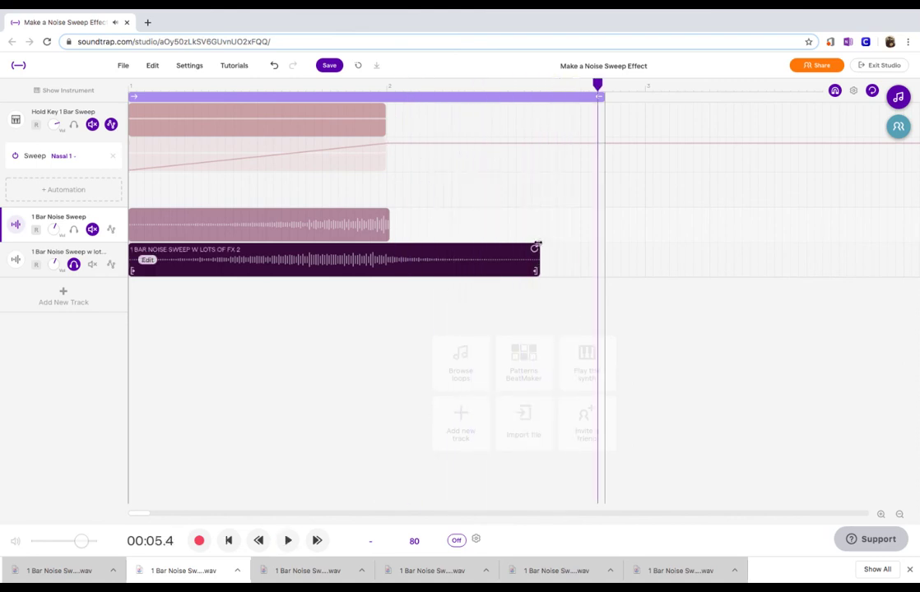
Add a short fade-out to the end of the FX 2 clip and play its tail from about 3.6 seconds.
click(533, 248)
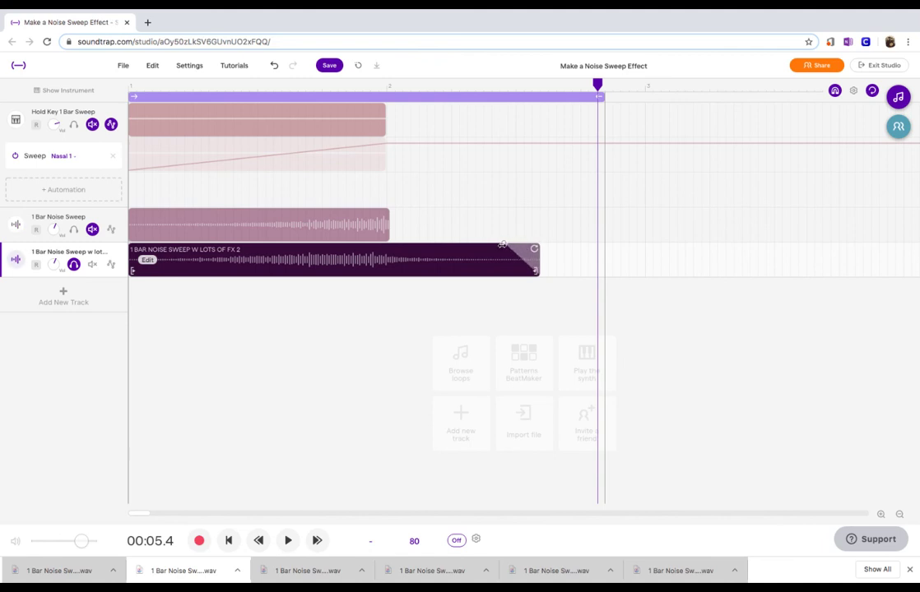
drag(502, 245, 505, 247)
click(444, 88)
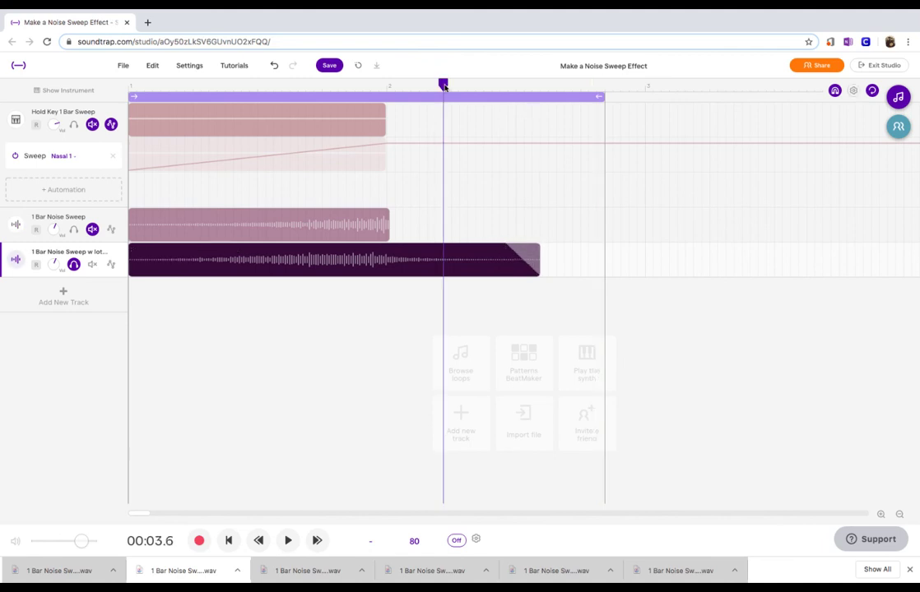
key(space)
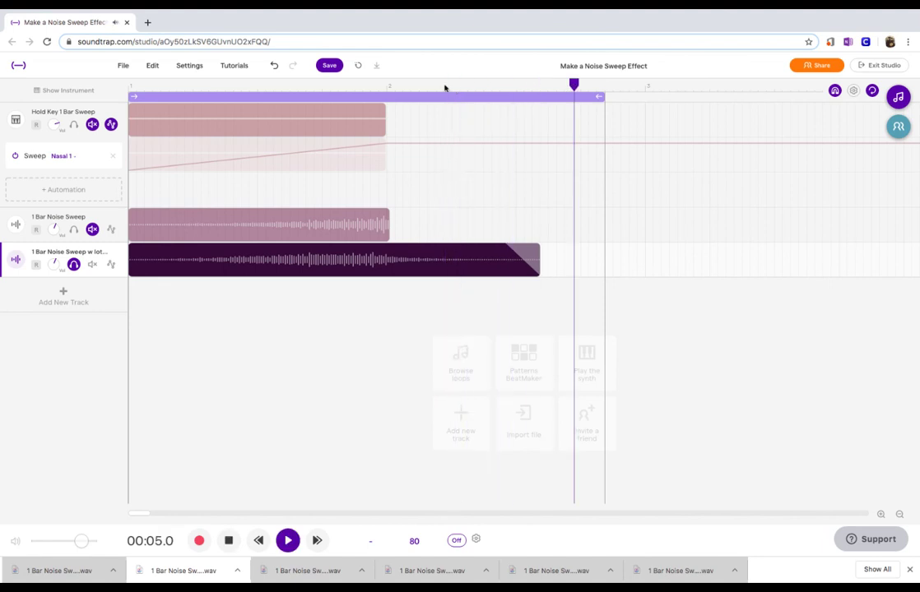
key(space)
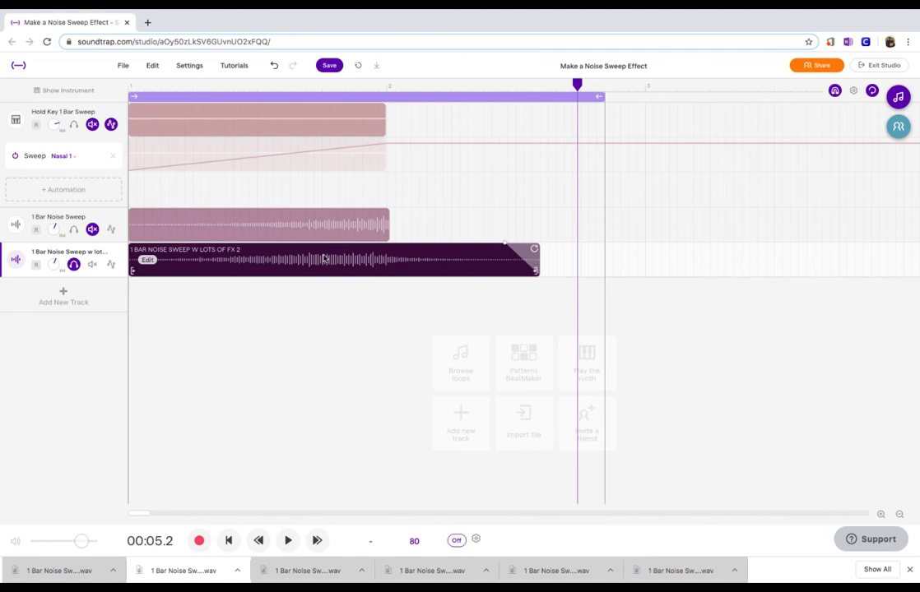
Show the My Loops library and start adding the 1 Bar Noise Sweep w lots of FX 2 clip to it.
click(899, 98)
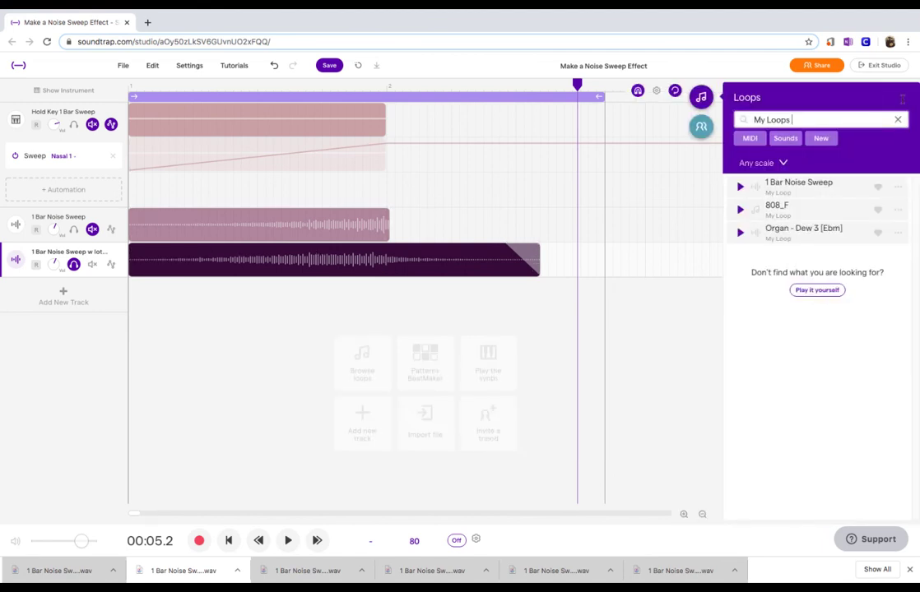
right_click(415, 275)
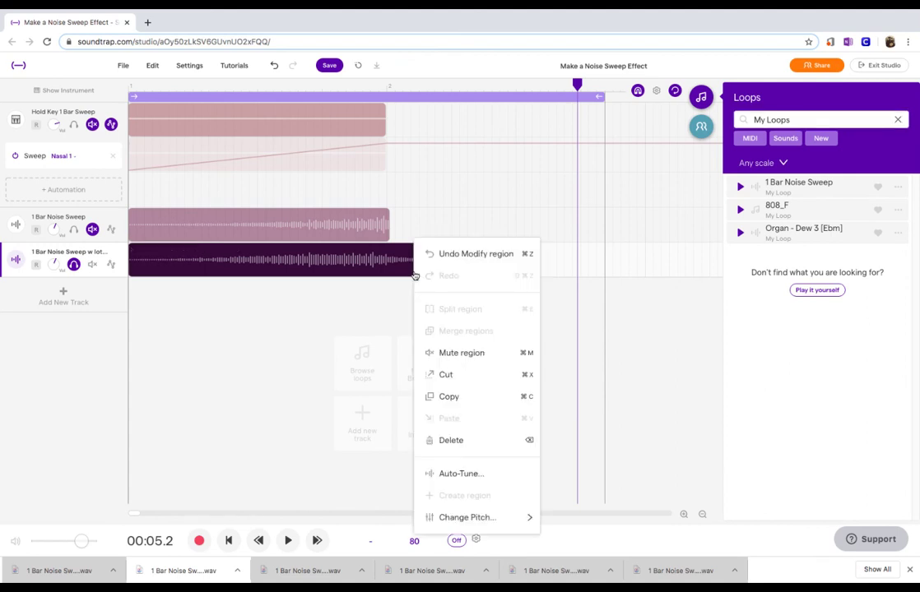
click(216, 263)
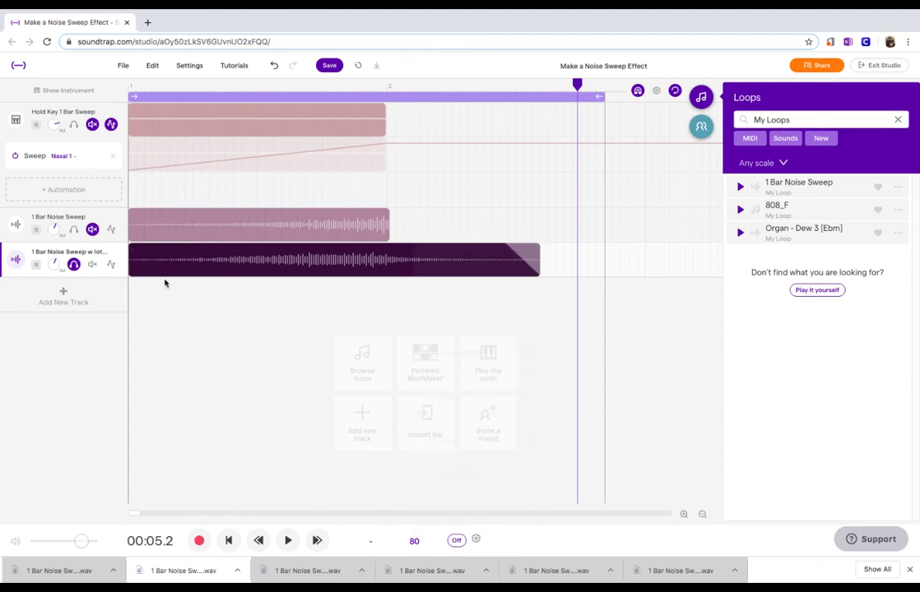
click(148, 260)
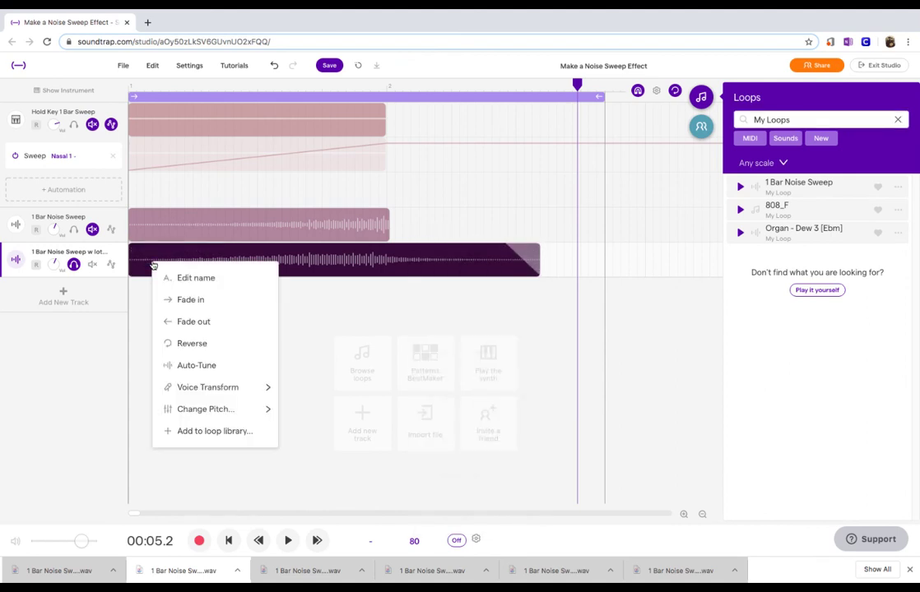
click(218, 408)
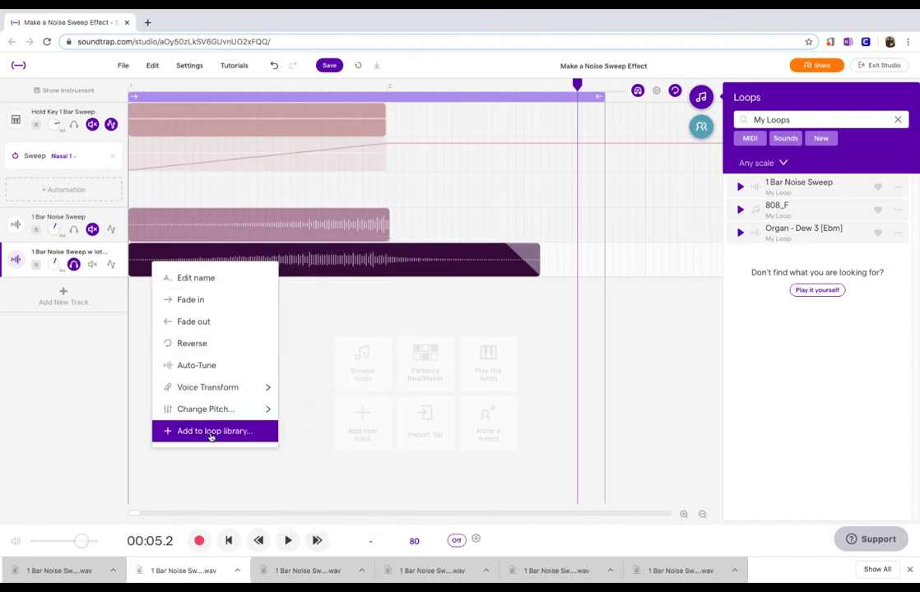
click(211, 434)
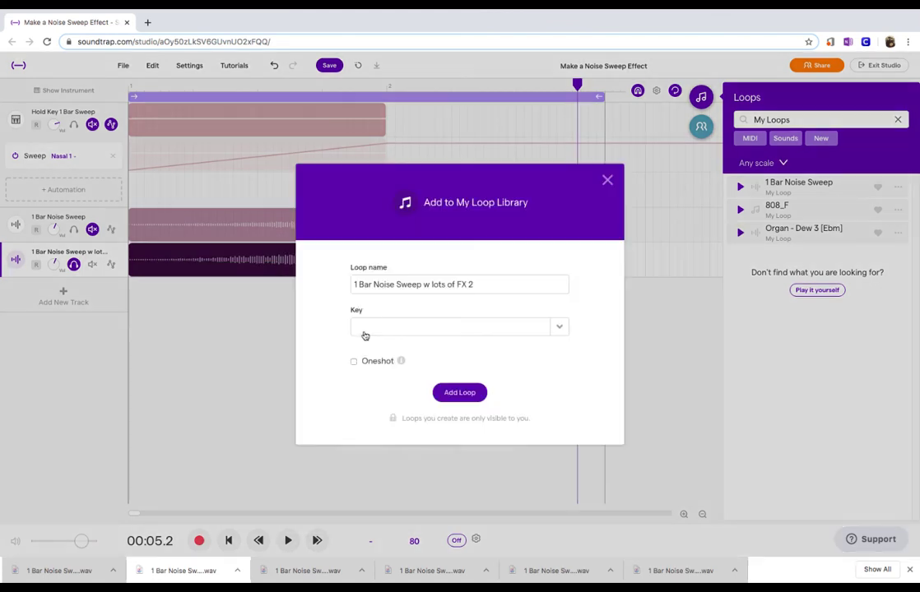
Add the loop as a oneshot named 1 Bar Noise Sweep w lots of FX and mark it as a favorite.
click(475, 284)
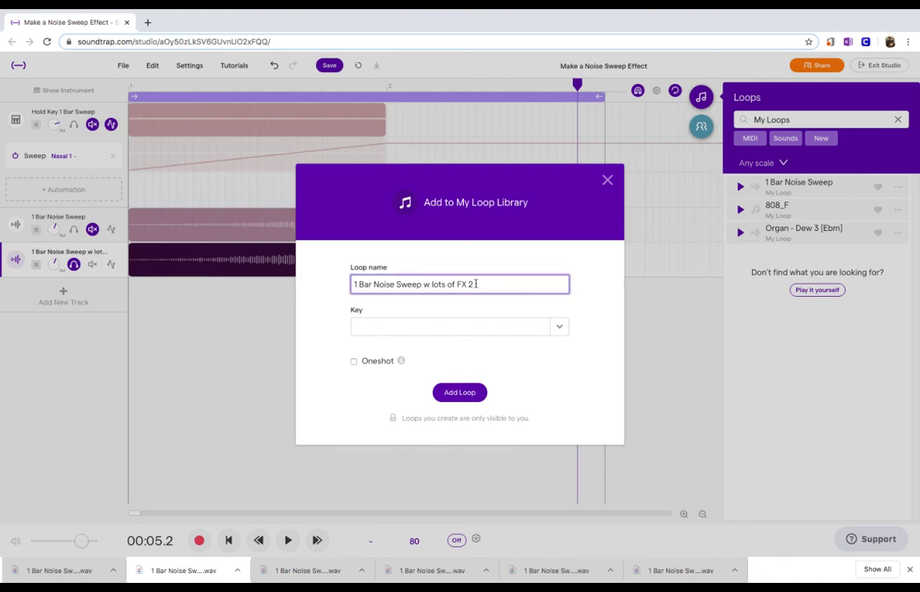
key(BackSpace)
key(BackSpace)
click(353, 361)
click(463, 394)
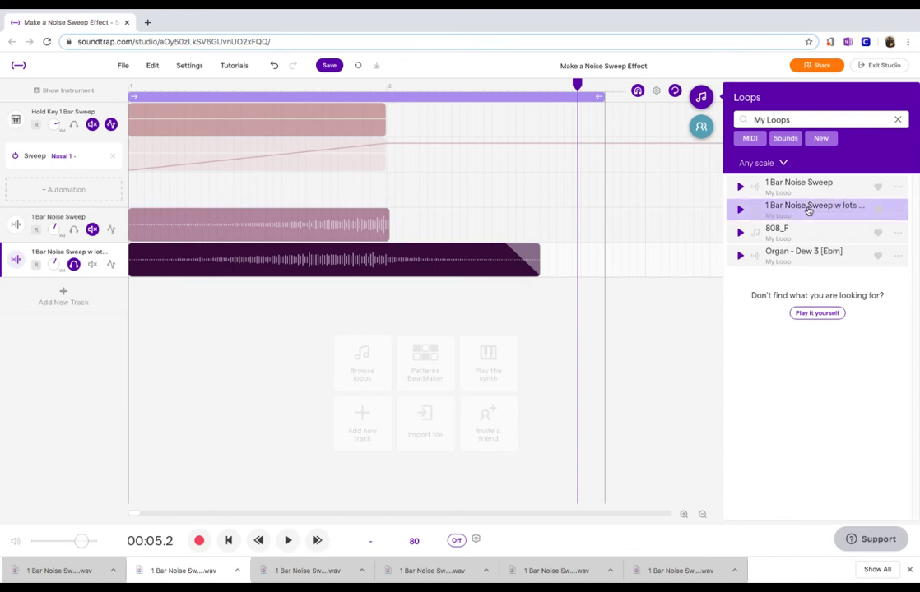
click(877, 211)
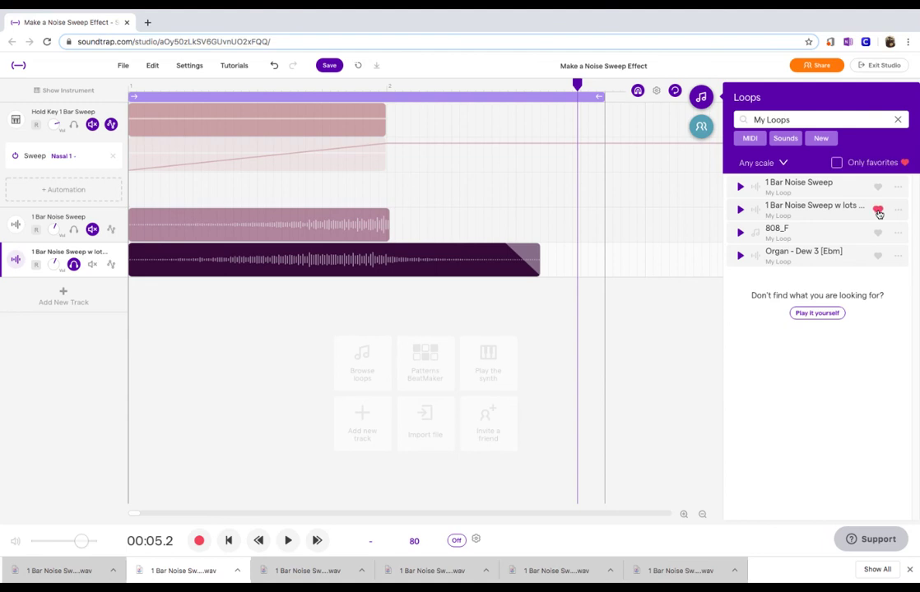